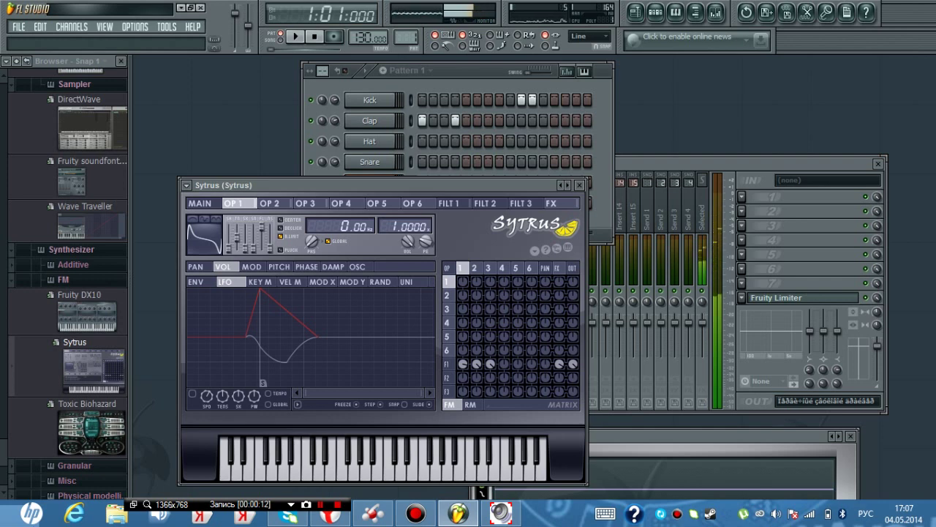
# Step: Audition the current Sytrus sound by playing an improvised melody of single notes across its low, middle and higher octaves
pyautogui.press('m')
pyautogui.press('m')
pyautogui.press('m')
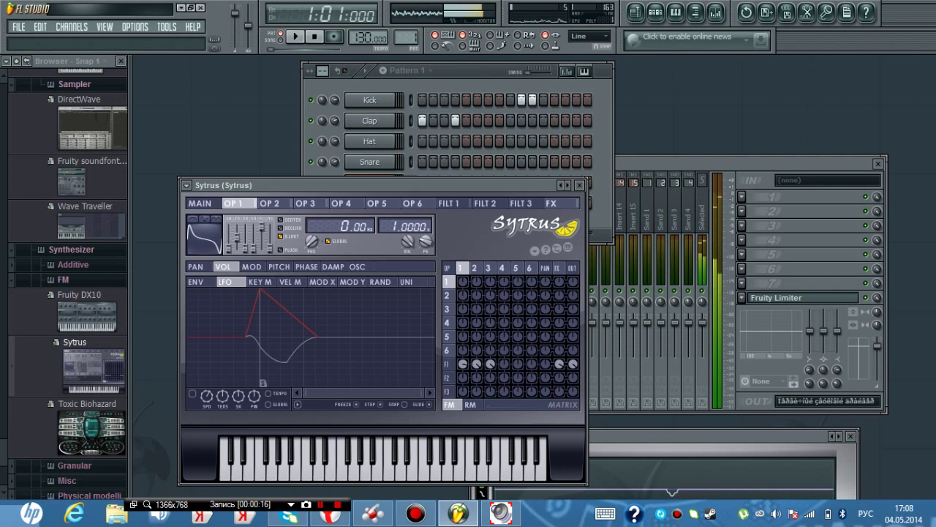
pyautogui.press('m')
pyautogui.press('m')
pyautogui.press('m')
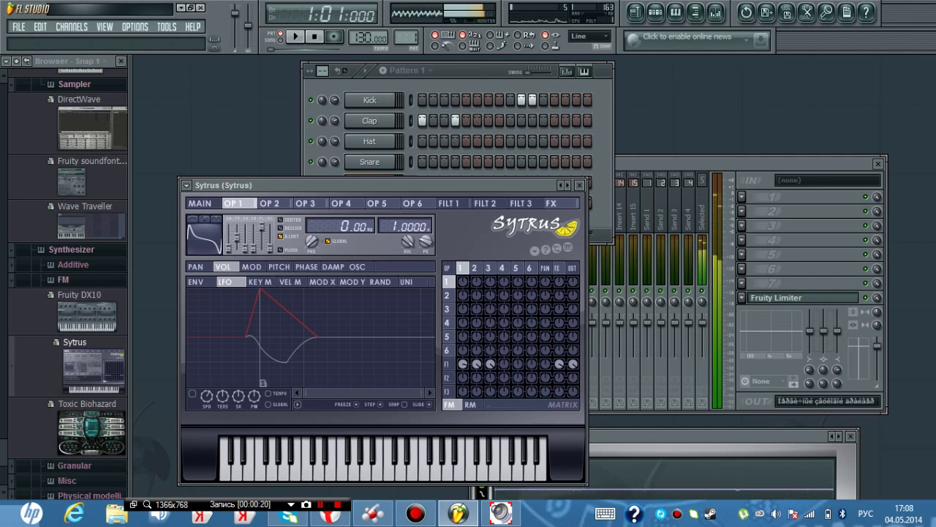
pyautogui.press('.')
pyautogui.press(',')
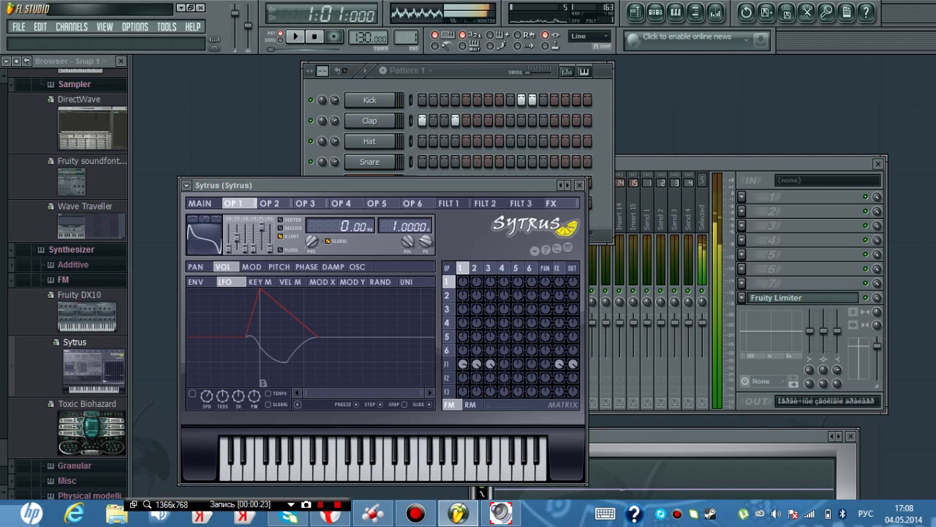
pyautogui.press('m')
pyautogui.press('n')
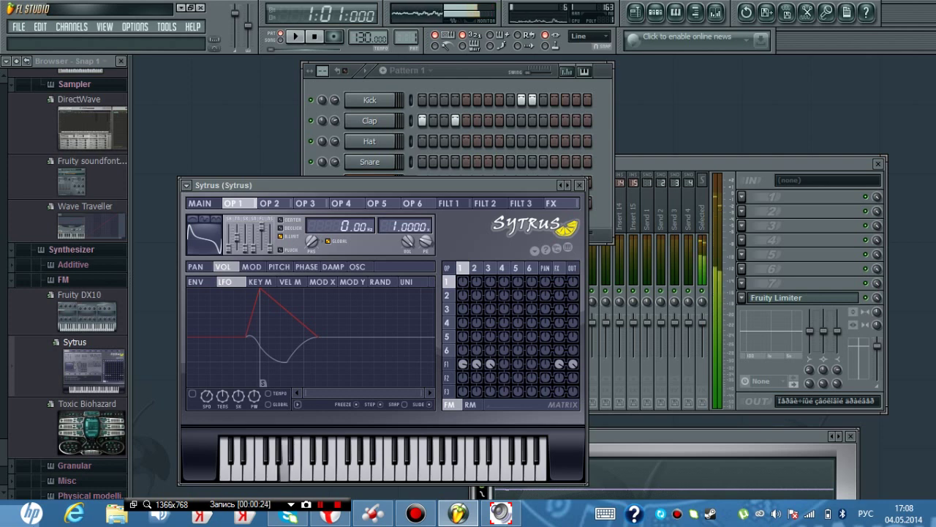
pyautogui.press('j')
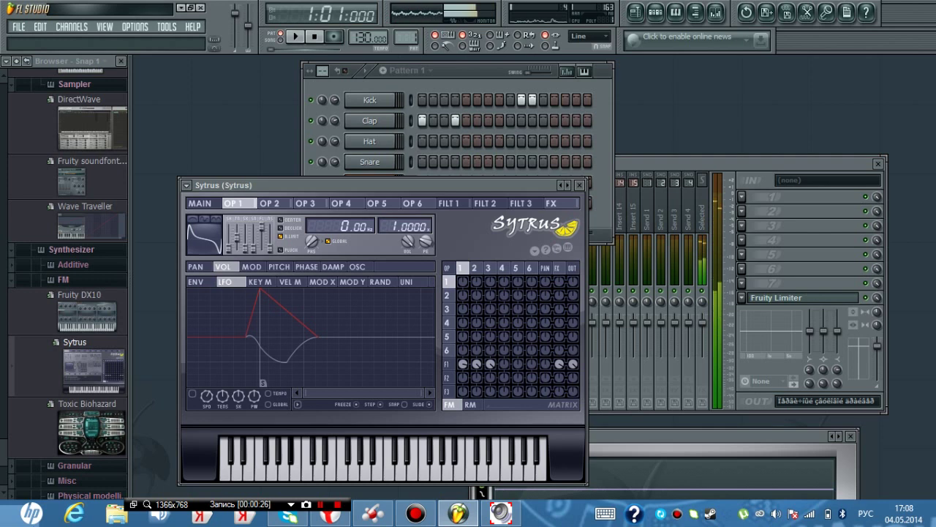
pyautogui.press(',')
pyautogui.press('.')
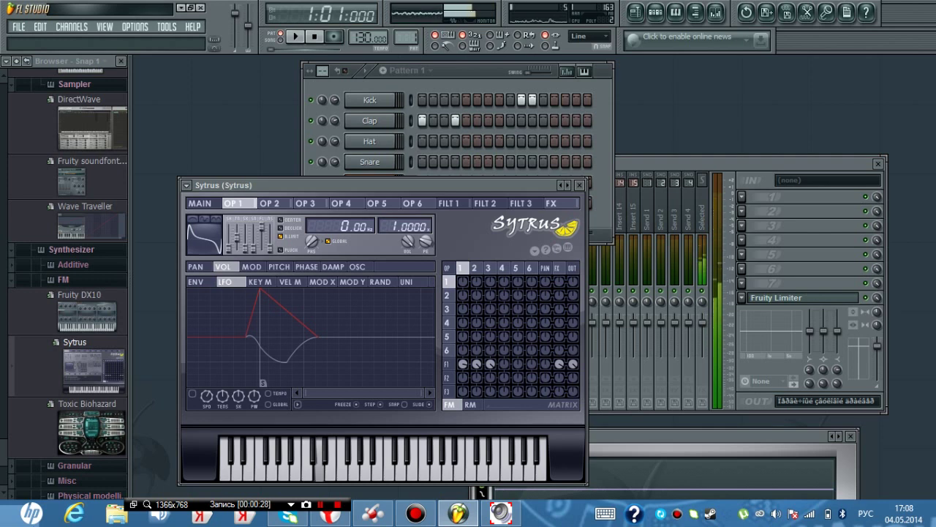
pyautogui.press('/')
pyautogui.press('r')
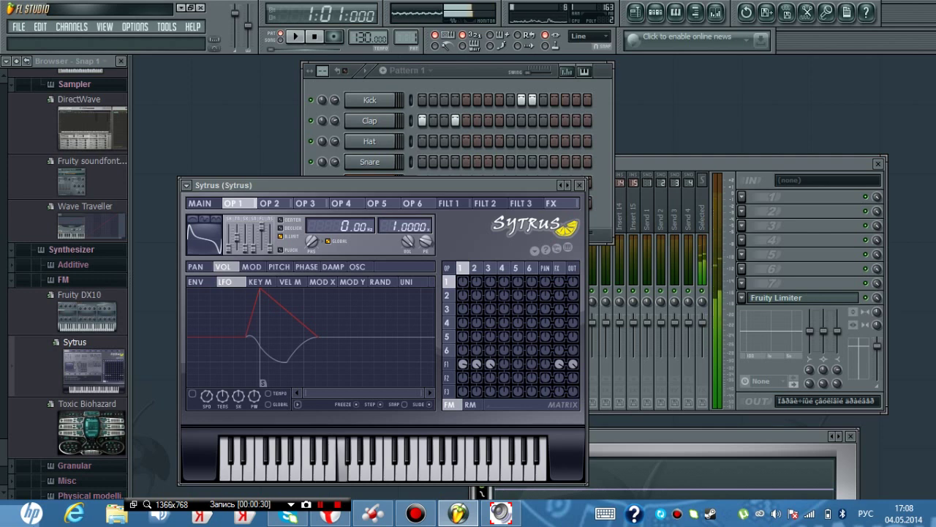
pyautogui.press('t')
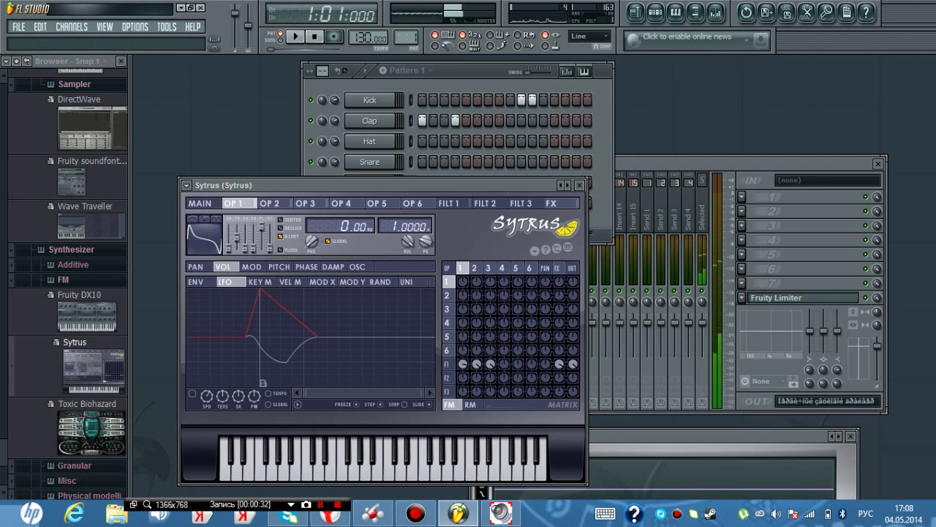
pyautogui.press('e')
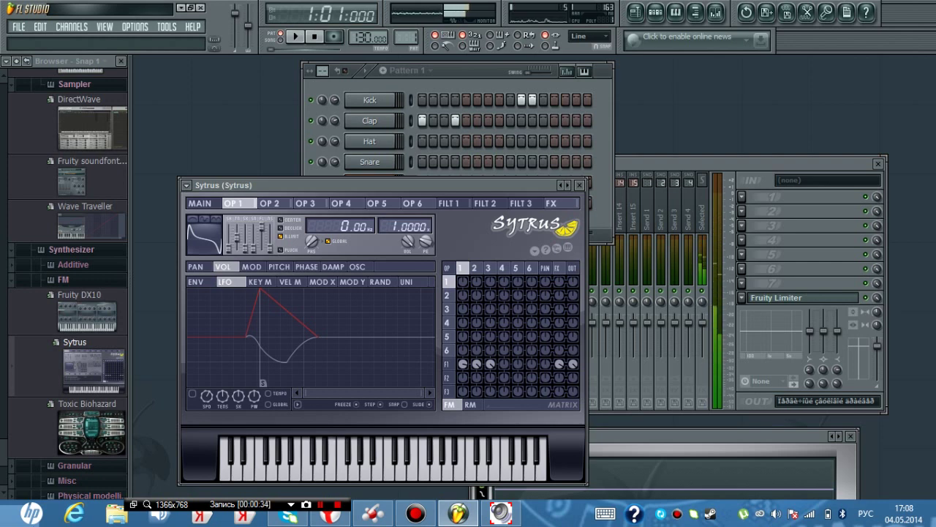
pyautogui.press('q')
pyautogui.press('n')
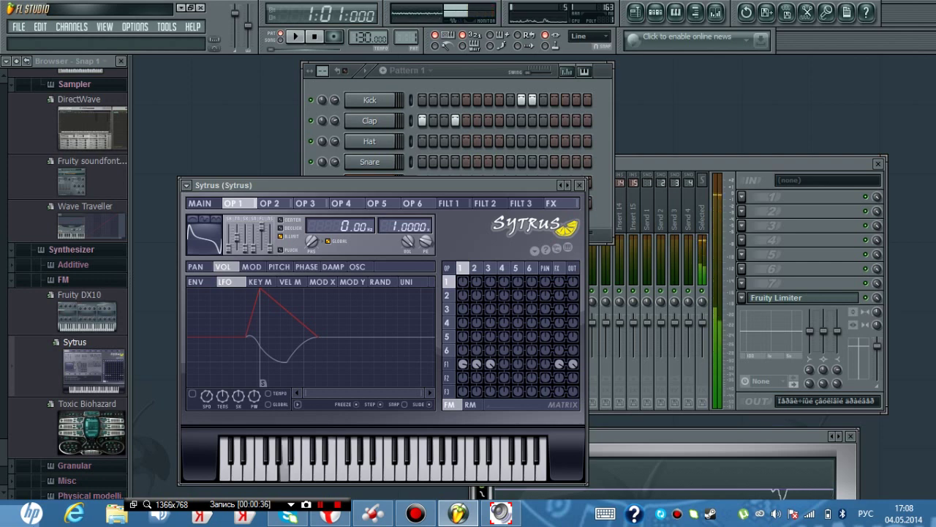
pyautogui.press('q')
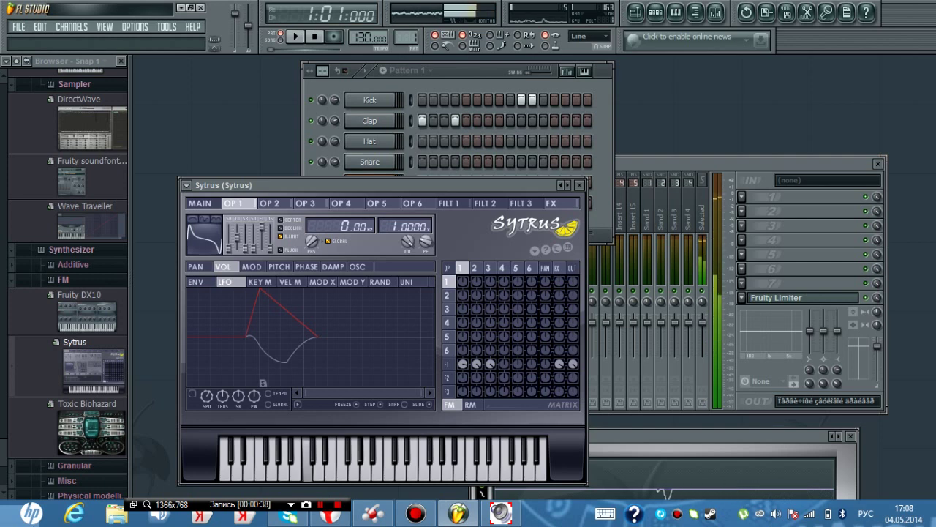
pyautogui.press('m')
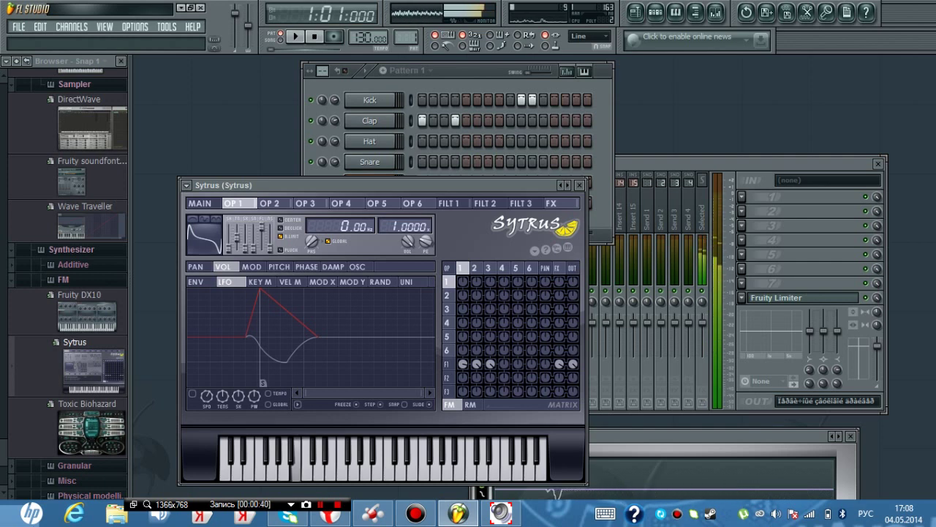
pyautogui.press('q')
pyautogui.press('m')
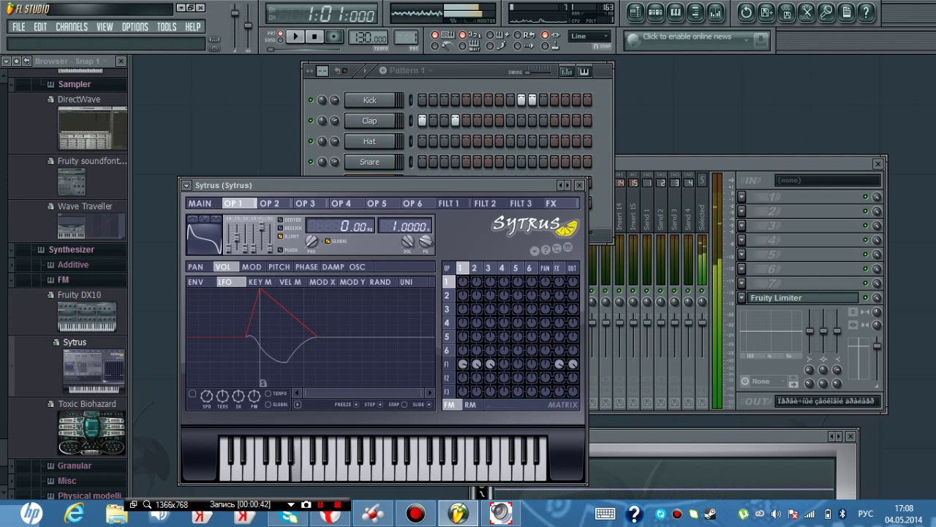
pyautogui.press('q')
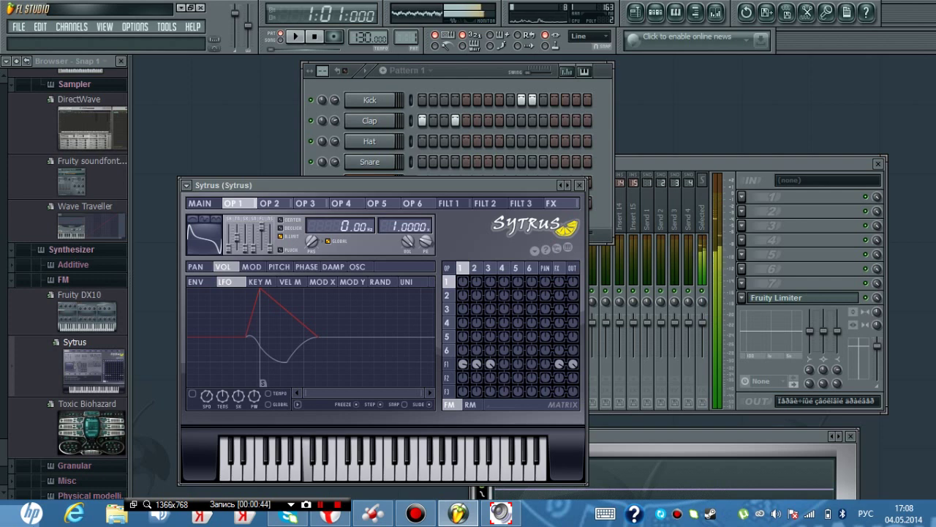
pyautogui.press('m')
pyautogui.press('m')
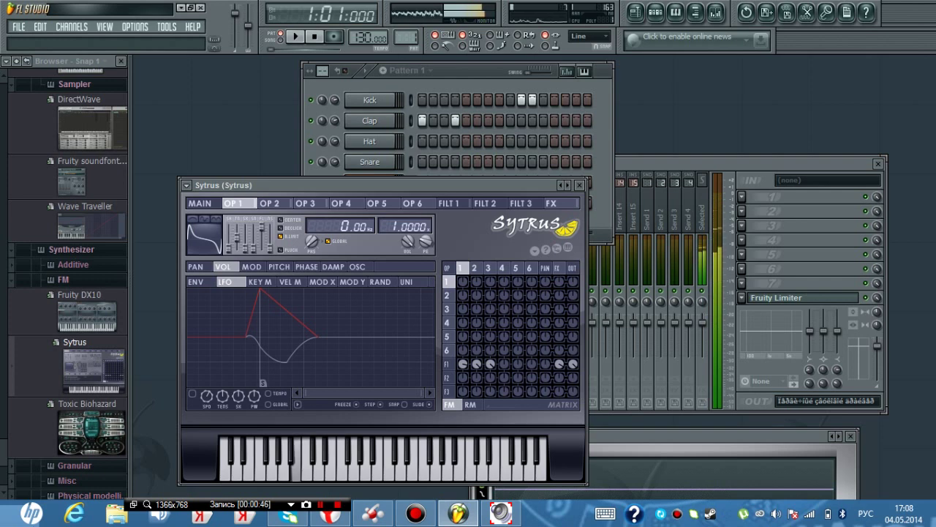
pyautogui.press('m')
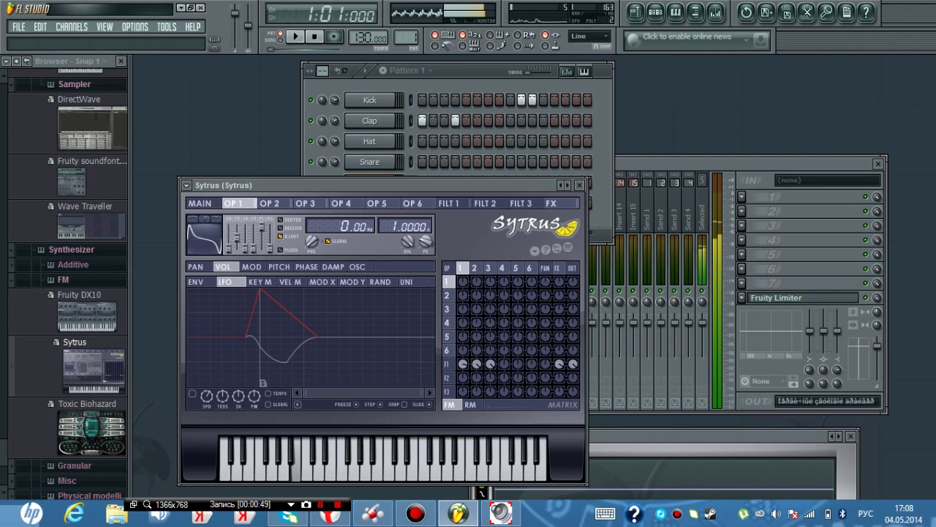
pyautogui.press('q')
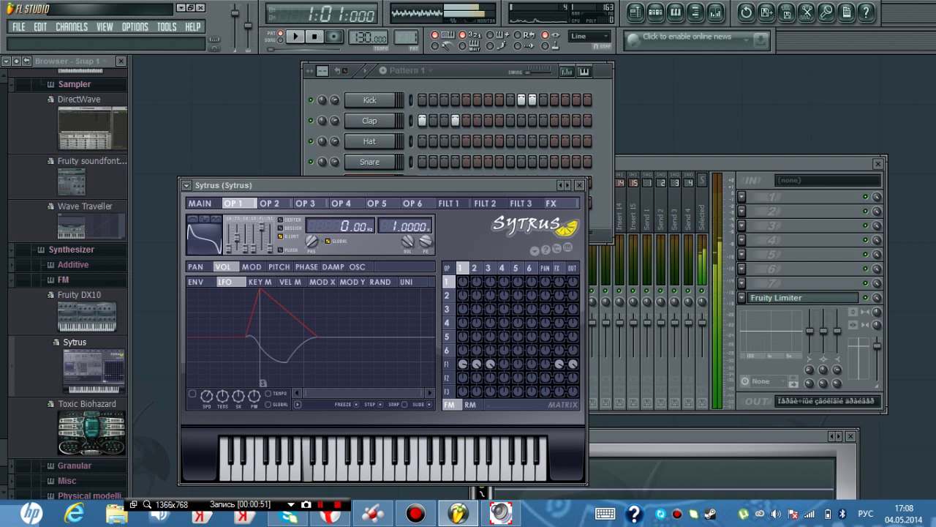
pyautogui.press('m')
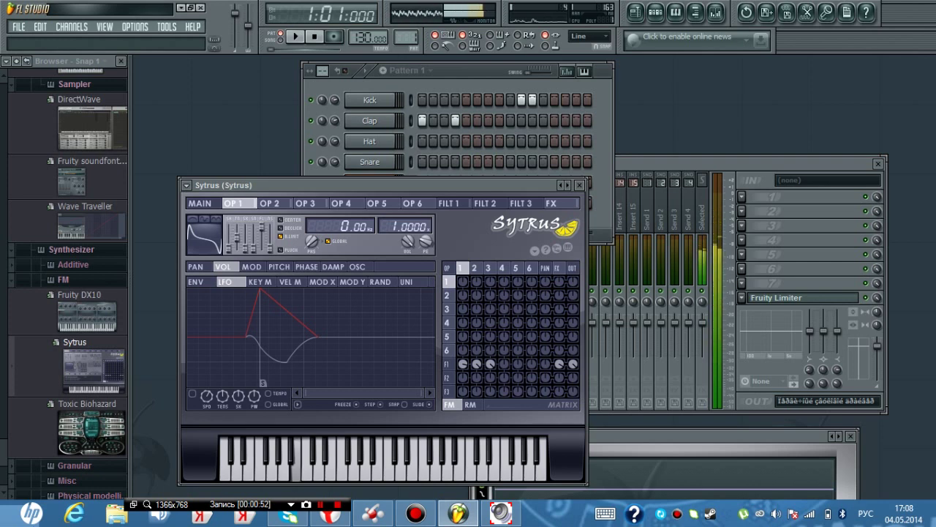
pyautogui.press('q')
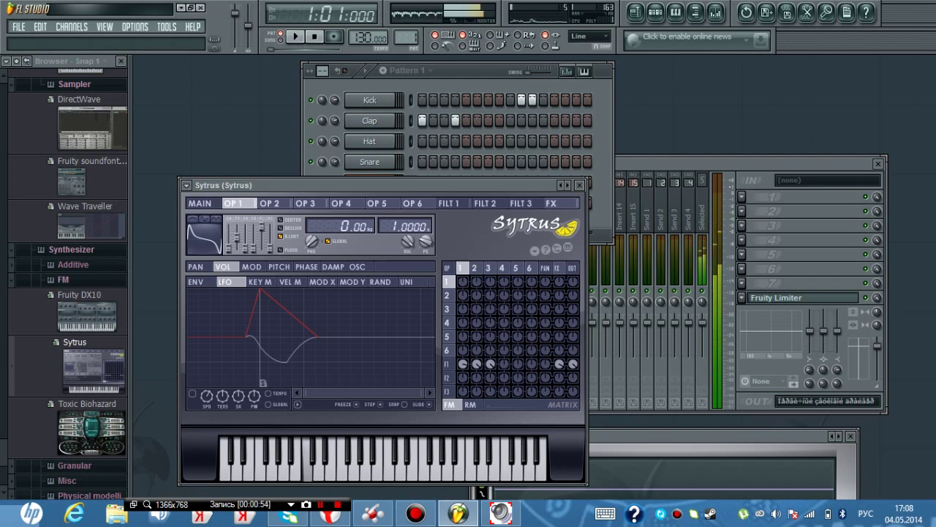
pyautogui.press('e')
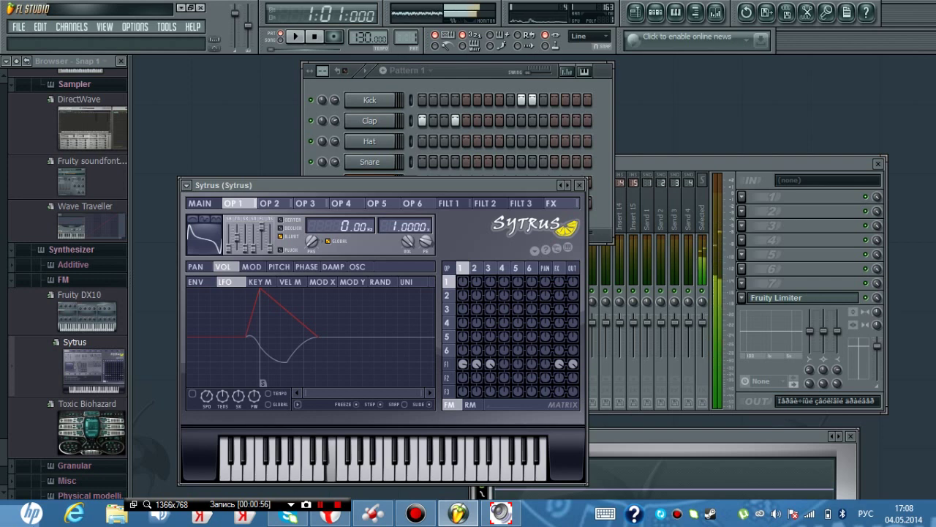
pyautogui.press('r')
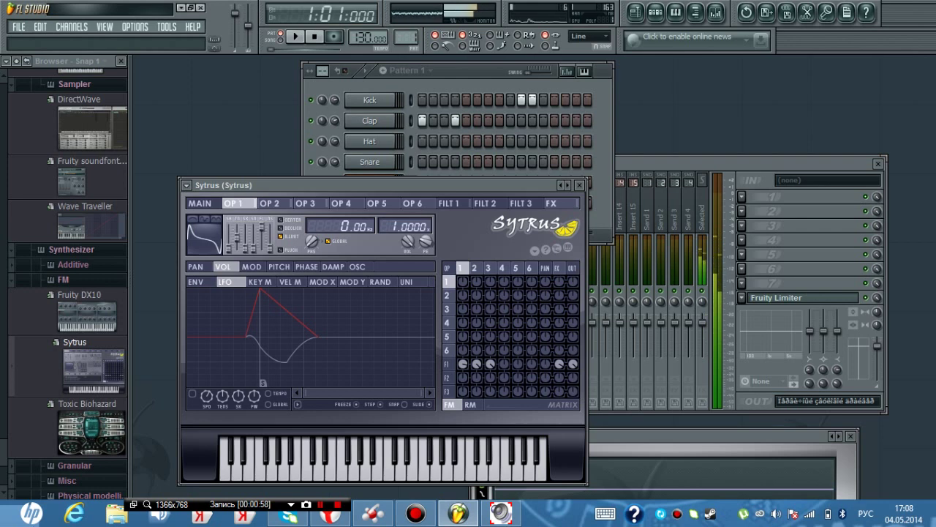
pyautogui.press('m')
pyautogui.press('e')
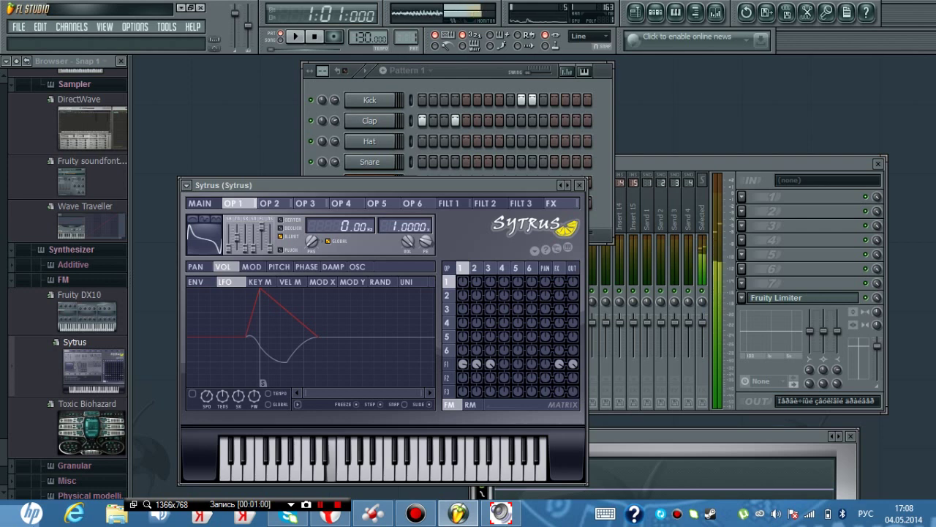
pyautogui.press('y')
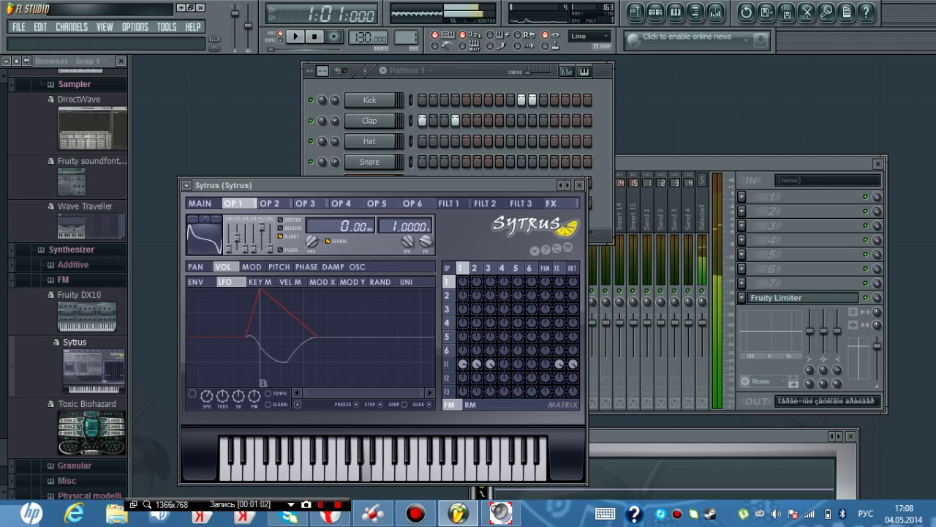
pyautogui.press('r')
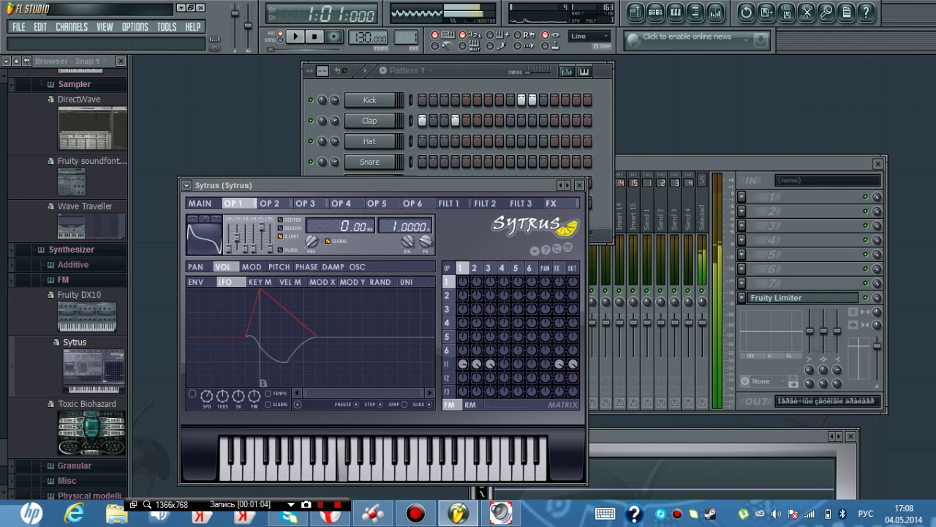
pyautogui.press('q')
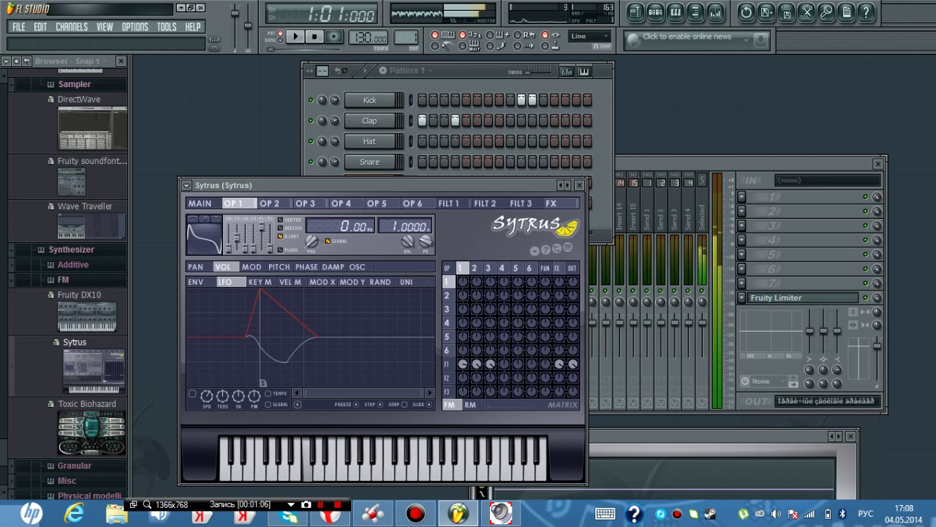
pyautogui.press('n')
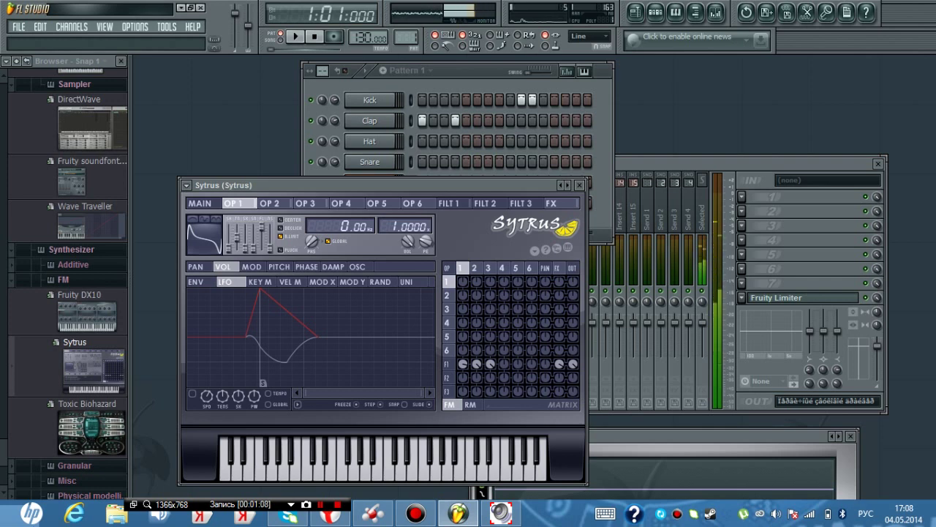
pyautogui.press('r')
pyautogui.press('q')
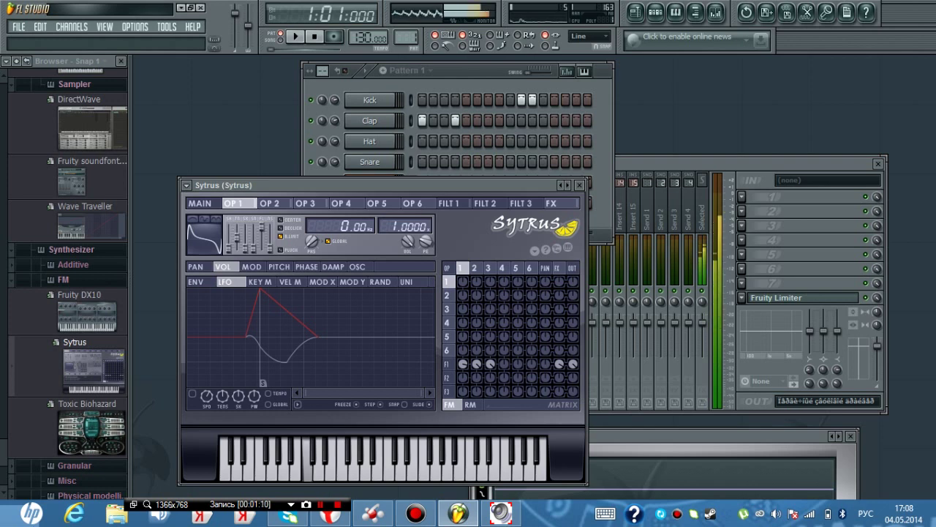
pyautogui.press('r')
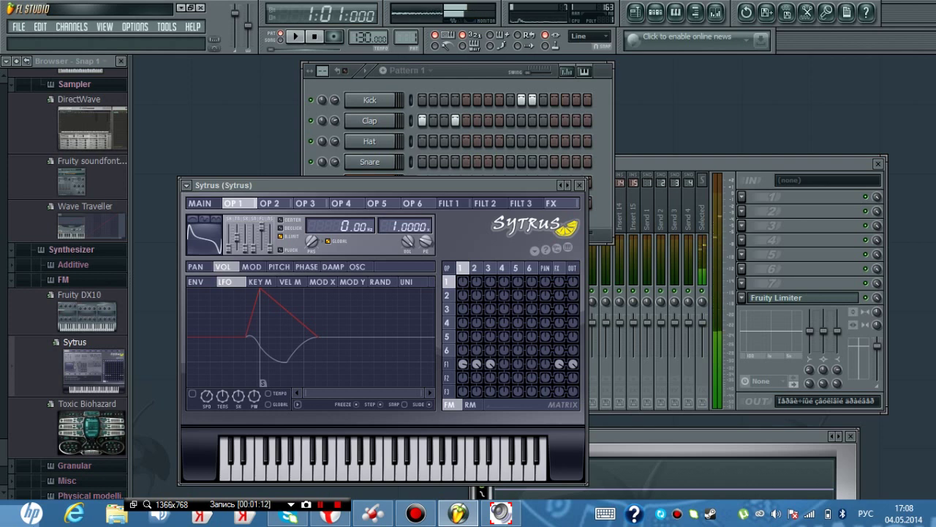
pyautogui.press('w')
pyautogui.press('m')
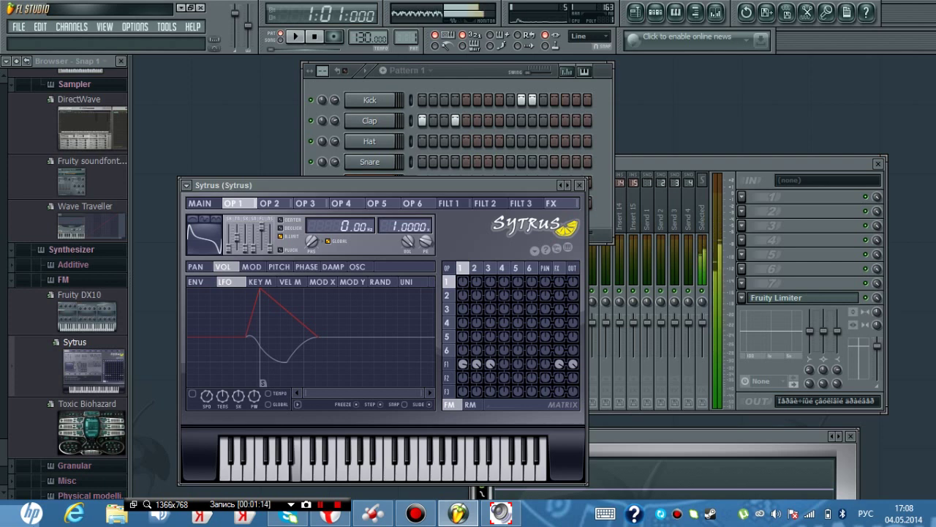
pyautogui.press('n')
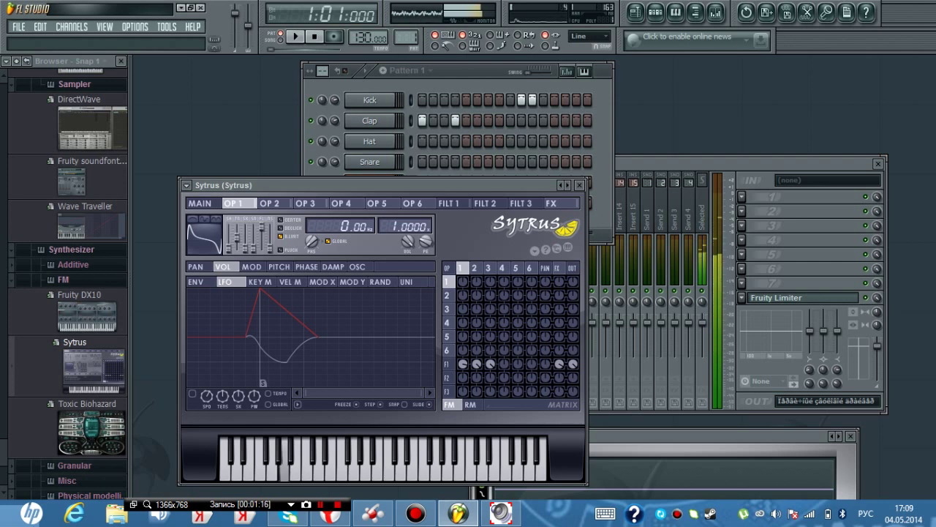
pyautogui.press('v')
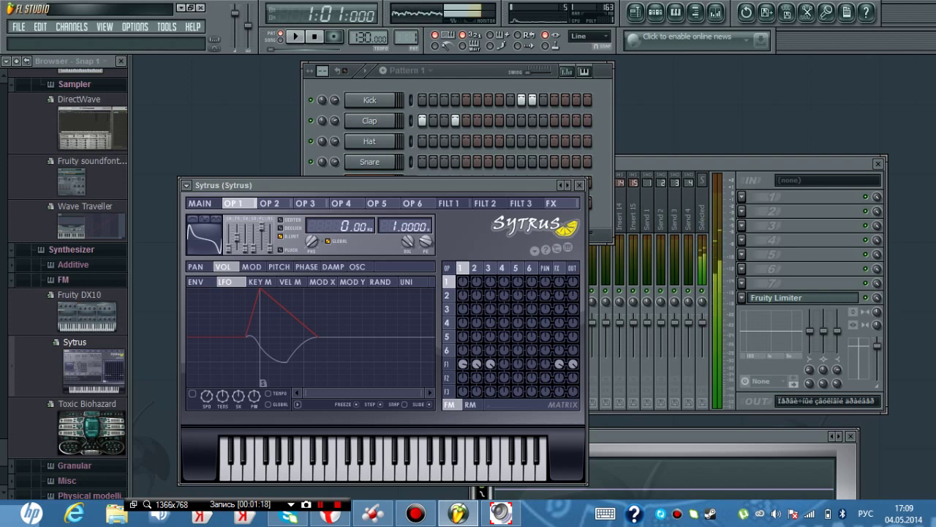
pyautogui.press('b')
pyautogui.press('c')
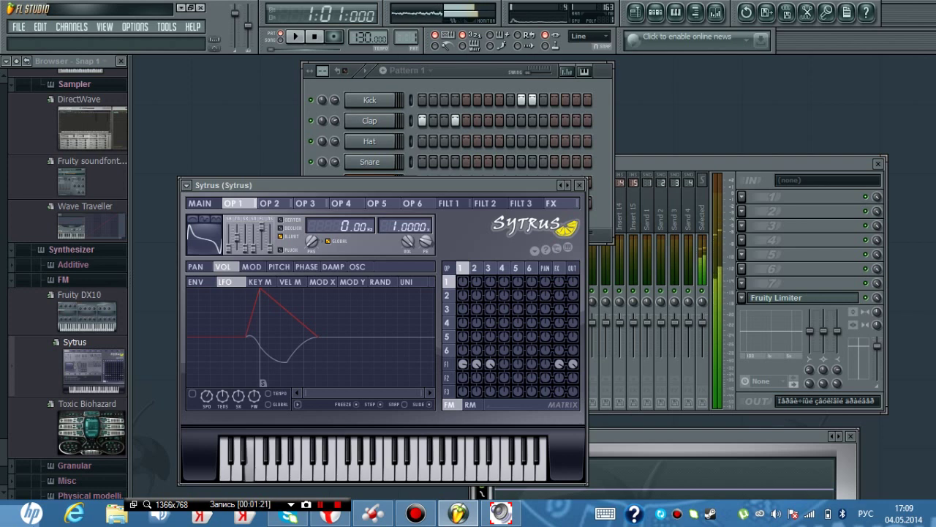
pyautogui.press('x')
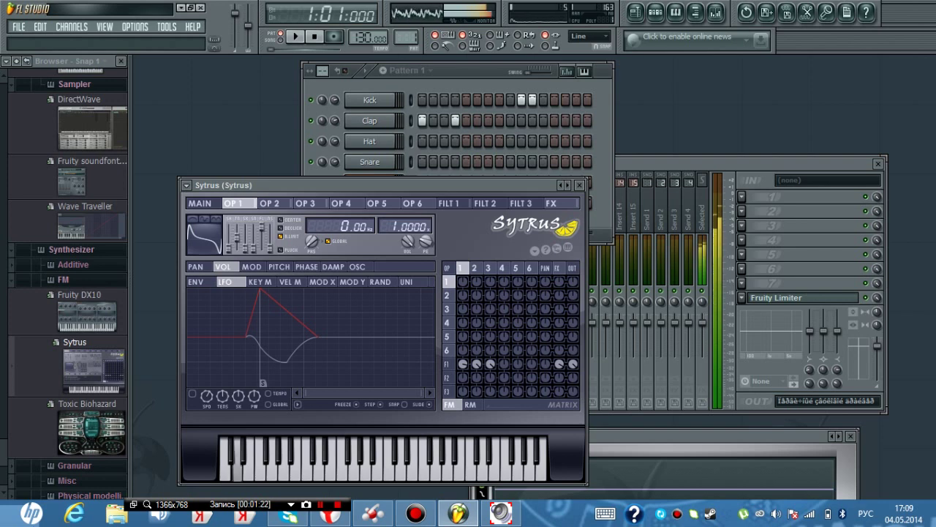
pyautogui.press('z')
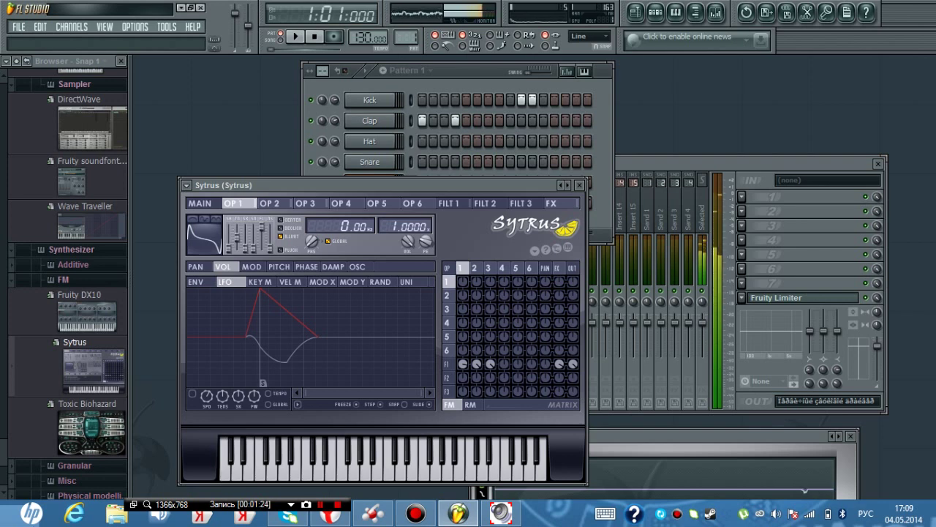
pyautogui.press('z')
pyautogui.press('x')
pyautogui.press('c')
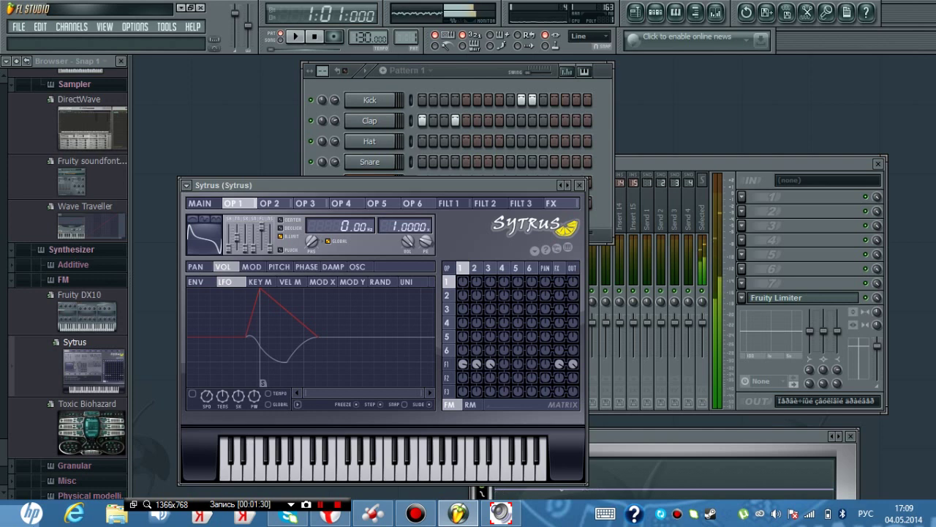
# Step: Play a slow stepwise Sytrus phrase rising from the low-octave G to the F above middle C and falling back to G
pyautogui.press('b')
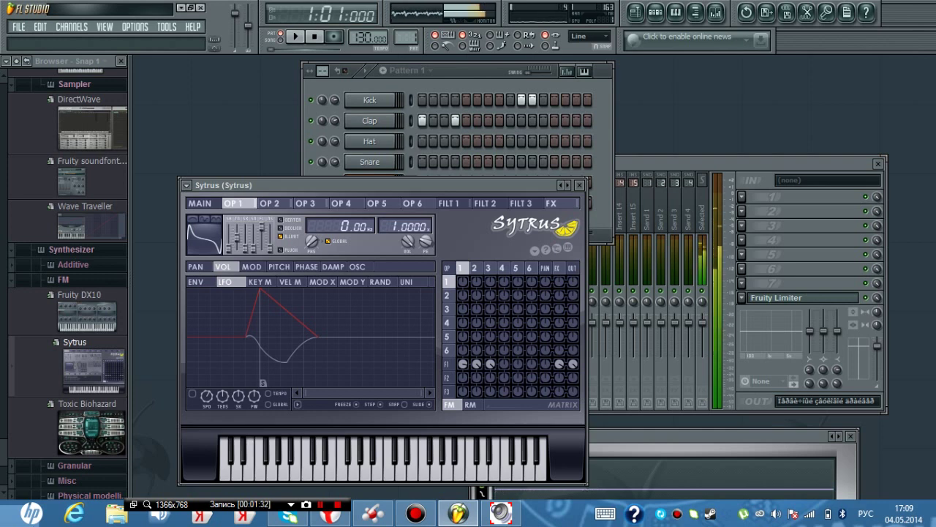
pyautogui.press('n')
pyautogui.press('m')
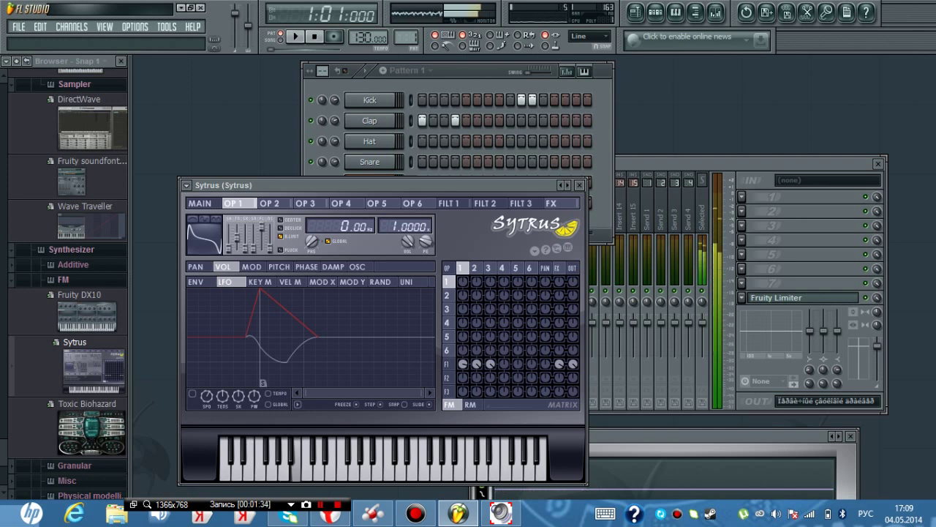
pyautogui.press(',')
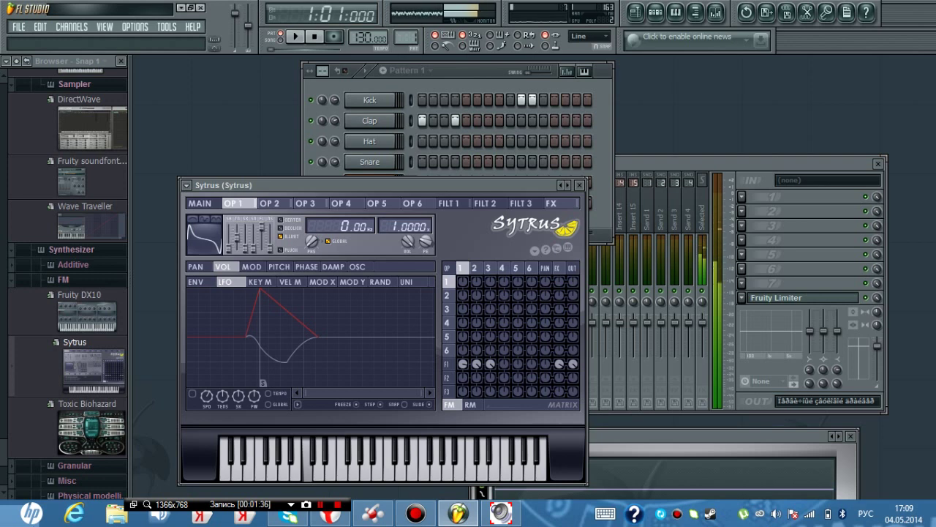
pyautogui.press('m')
pyautogui.press(',')
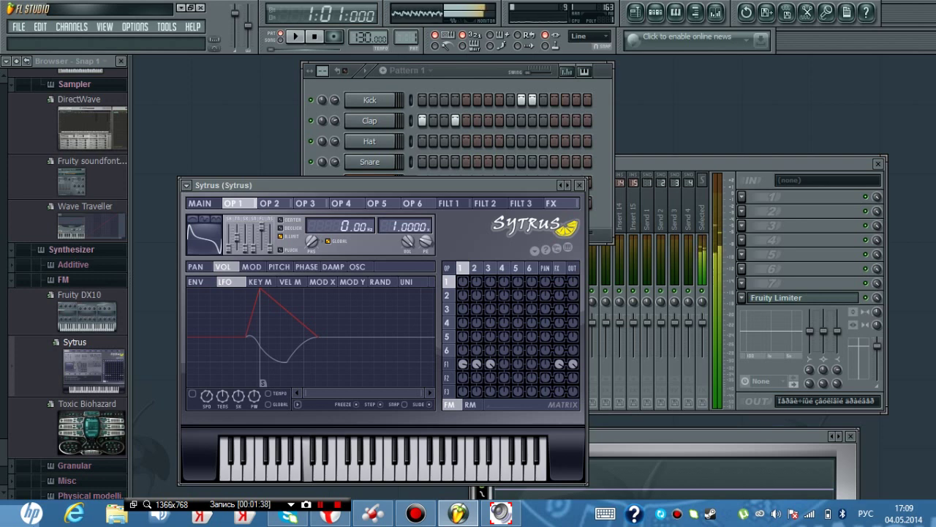
pyautogui.press('.')
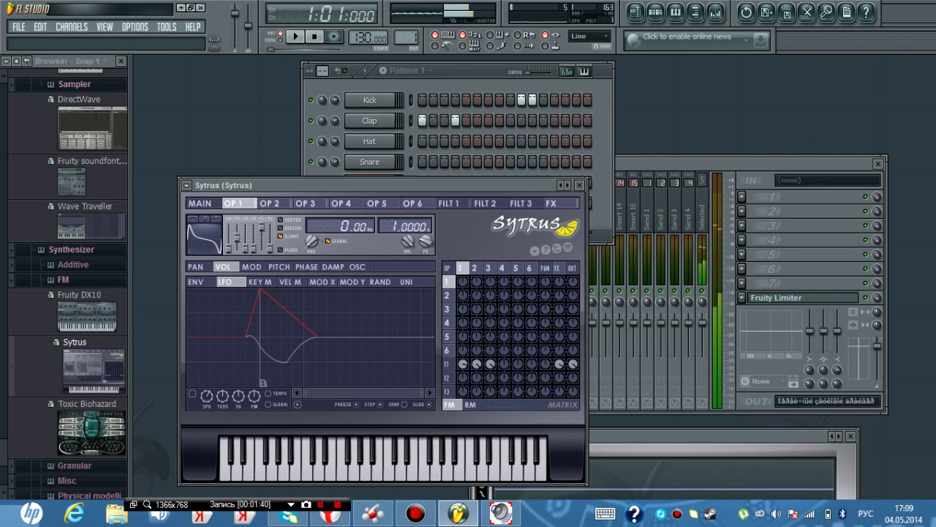
pyautogui.press('/')
pyautogui.press('r')
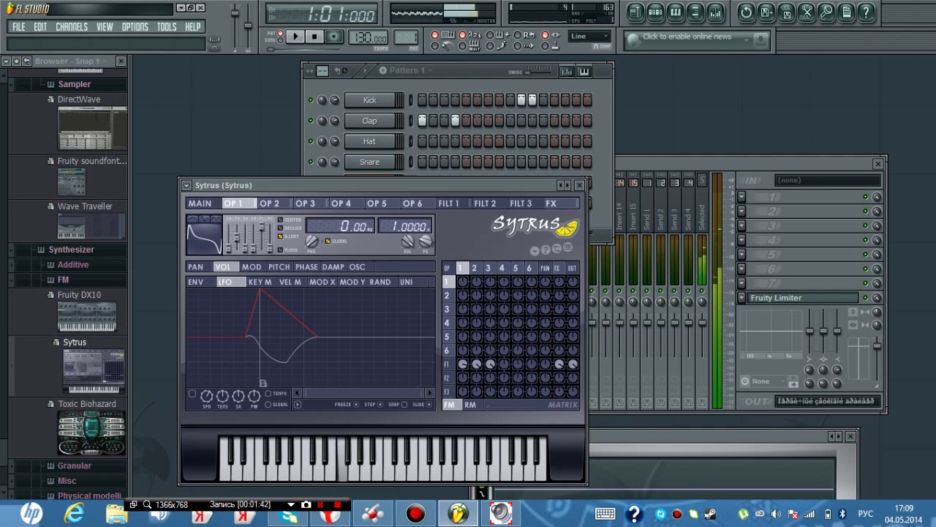
pyautogui.press('.')
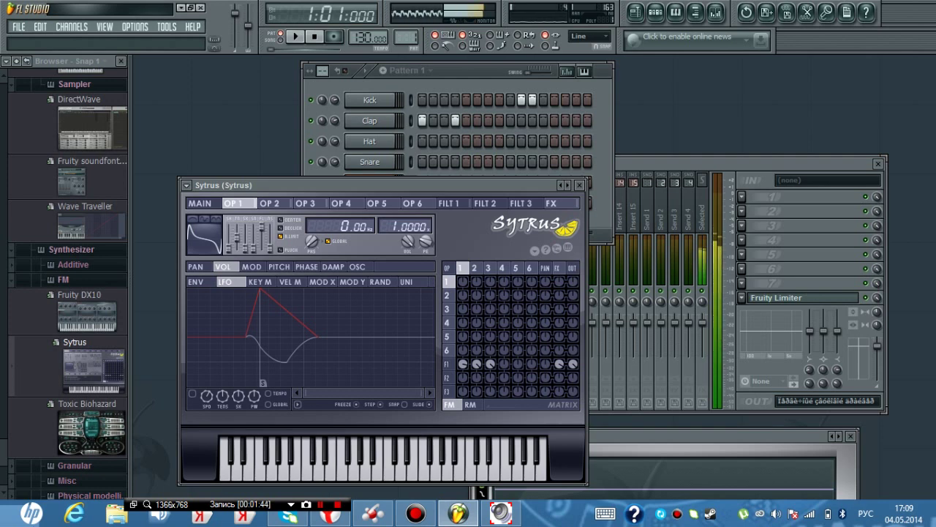
pyautogui.press(',')
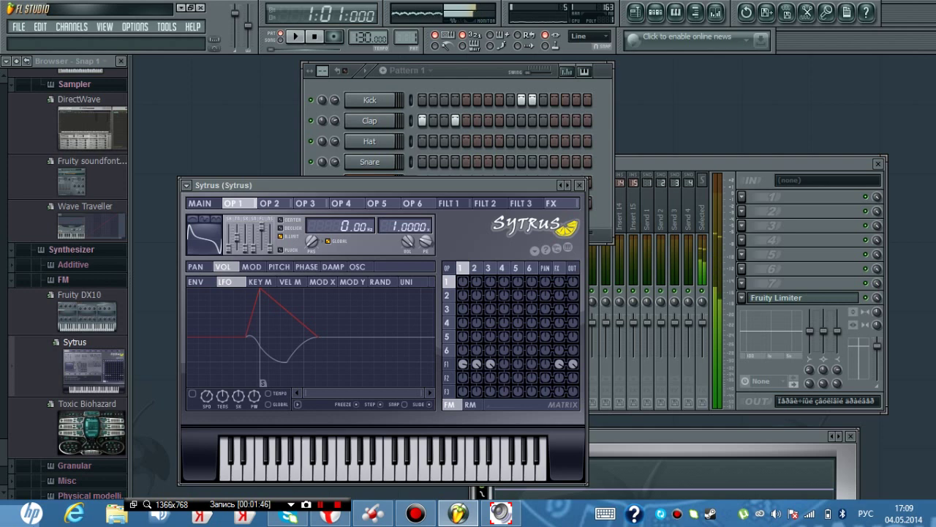
pyautogui.press('m')
pyautogui.press('n')
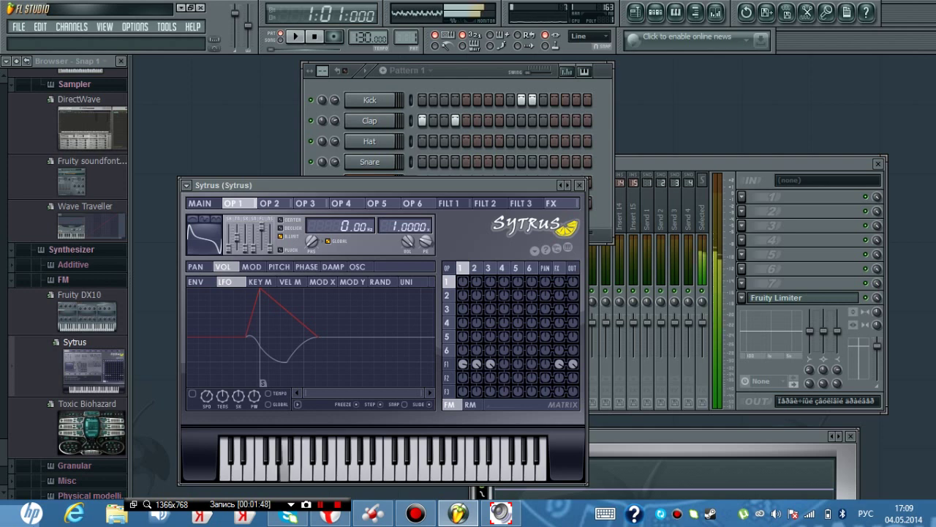
pyautogui.press('b')
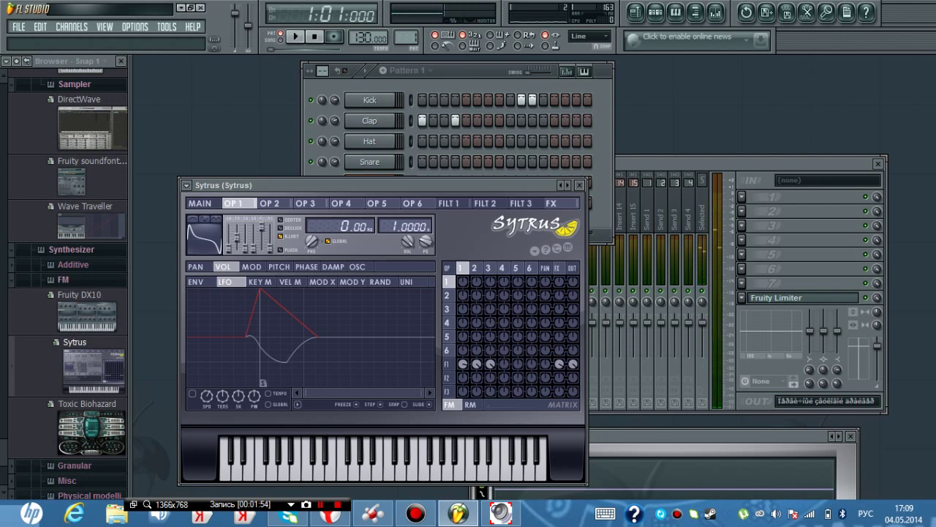
# Step: Repeat the low-octave G several times to hear how the volume LFO shapes a single Sytrus note
pyautogui.press('b')
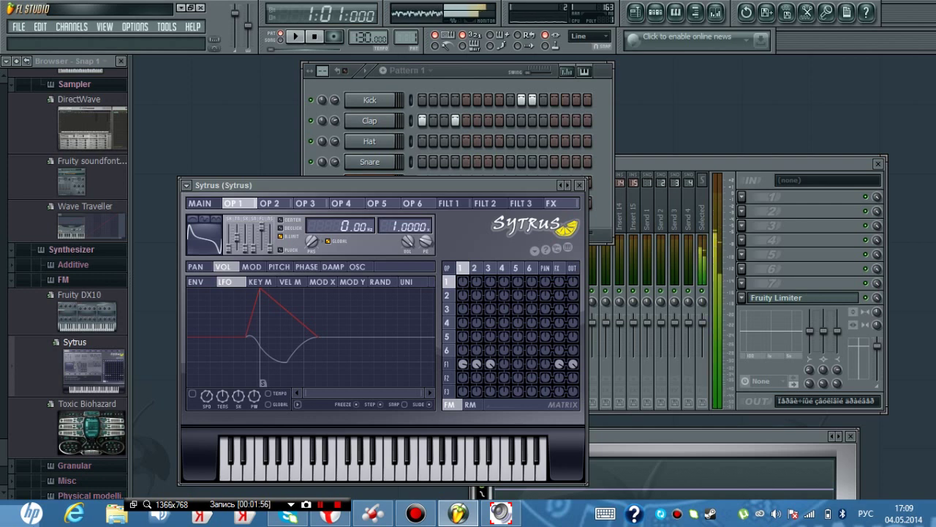
pyautogui.press('b')
pyautogui.press('b')
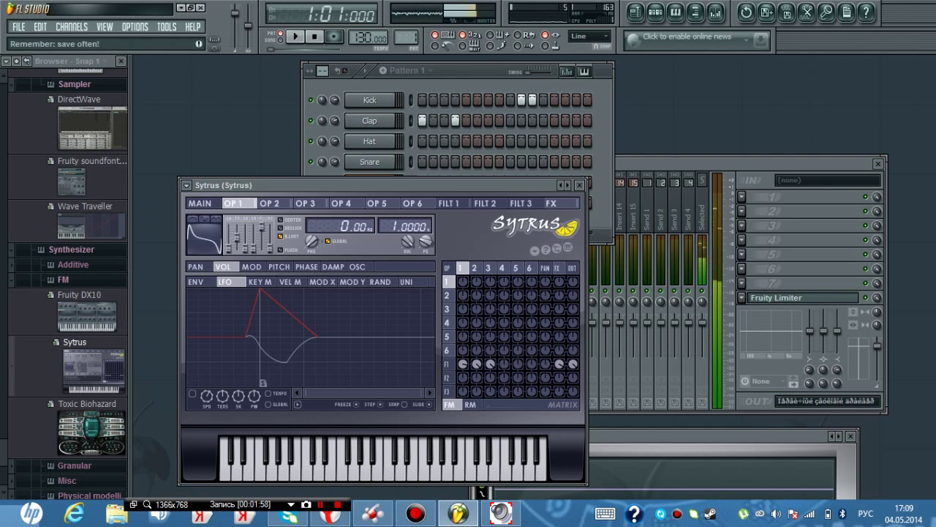
pyautogui.press('b')
pyautogui.press('b')
pyautogui.press('b')
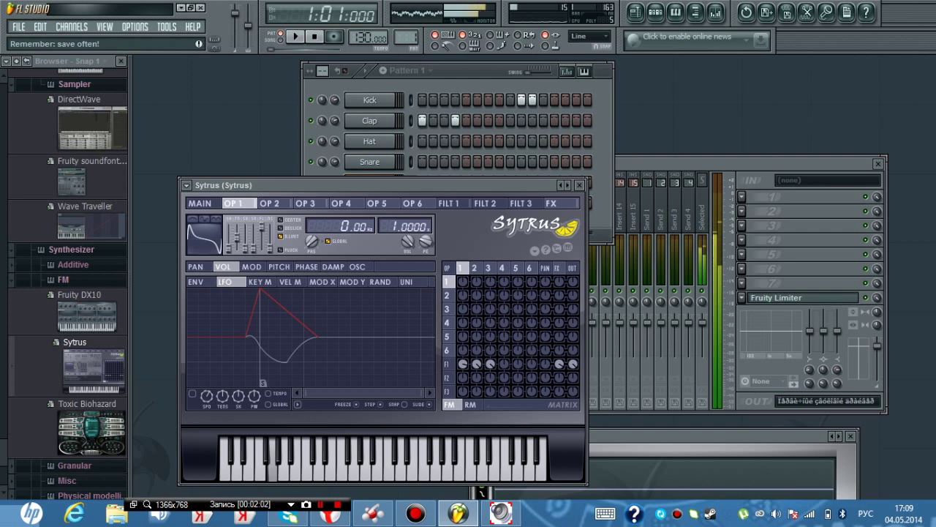
pyautogui.press('b')
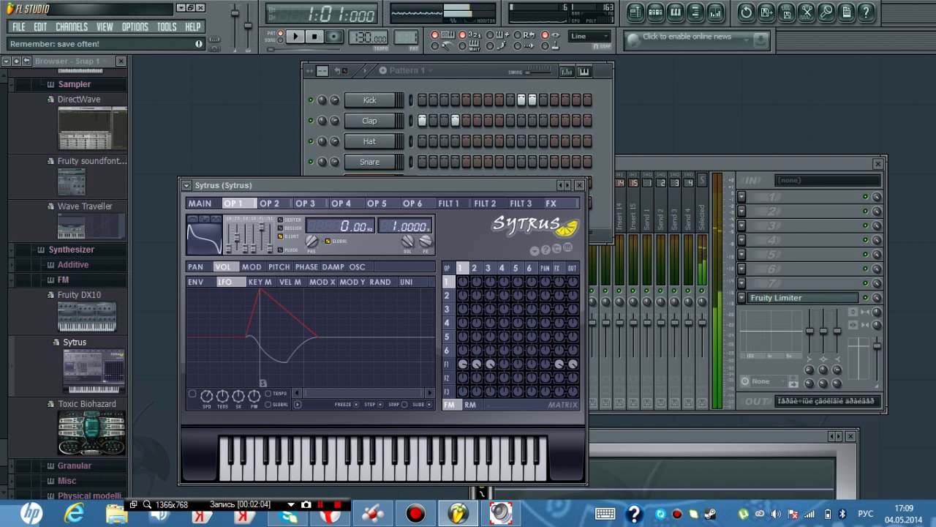
pyautogui.press('b')
pyautogui.press('b')
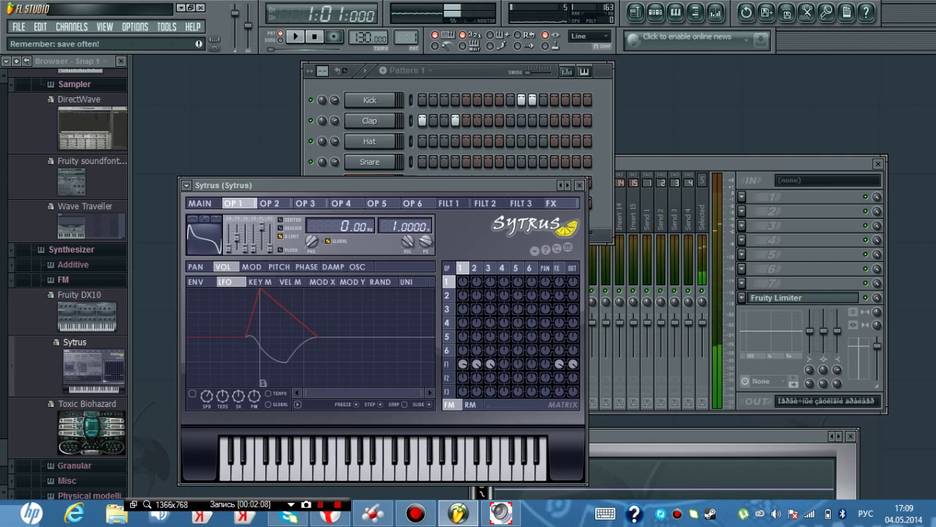
# Step: Play a slow improvised melody mostly in the middle octave, dipping to the low B and G, to hear the Sytrus sound
pyautogui.press('y')
pyautogui.press('r')
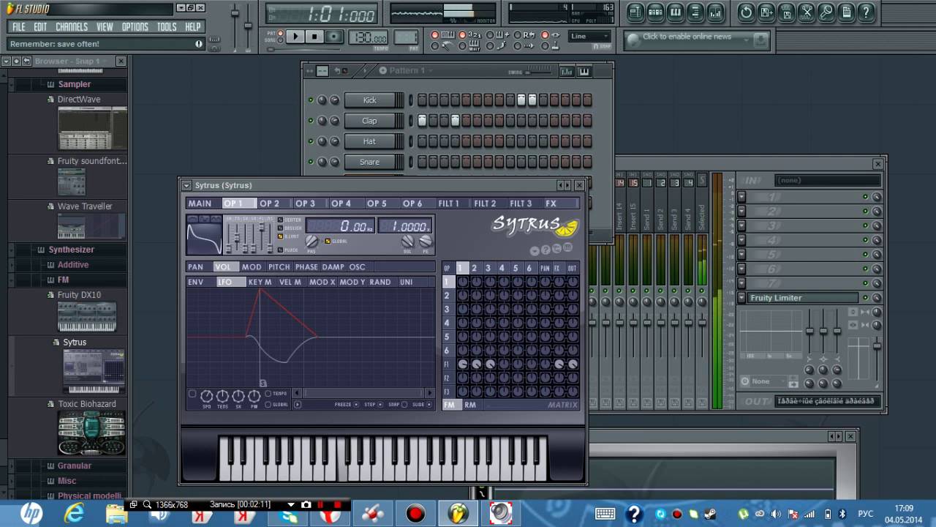
pyautogui.press('y')
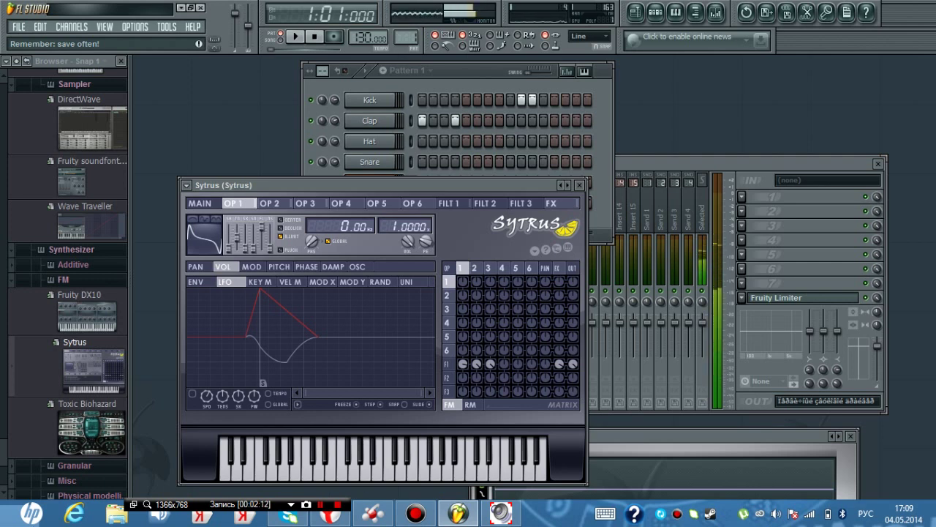
pyautogui.press('w')
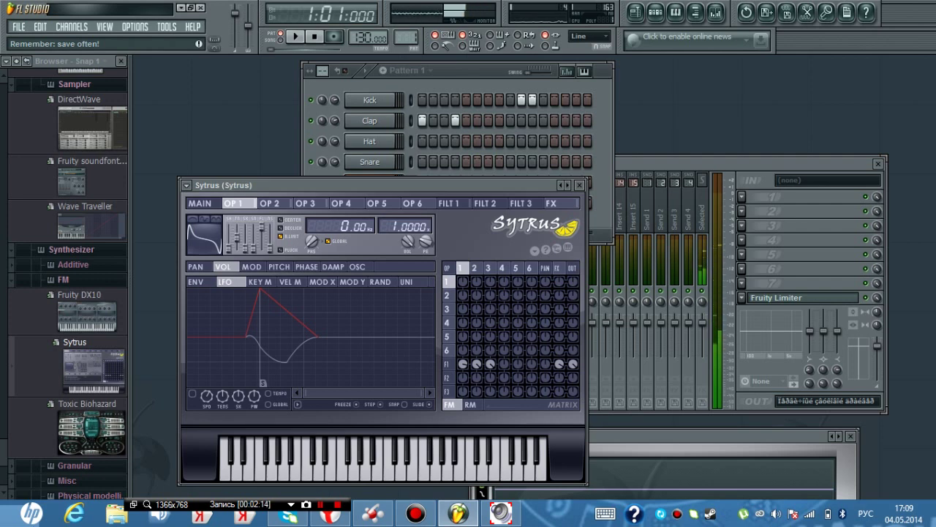
pyautogui.press('r')
pyautogui.press('m')
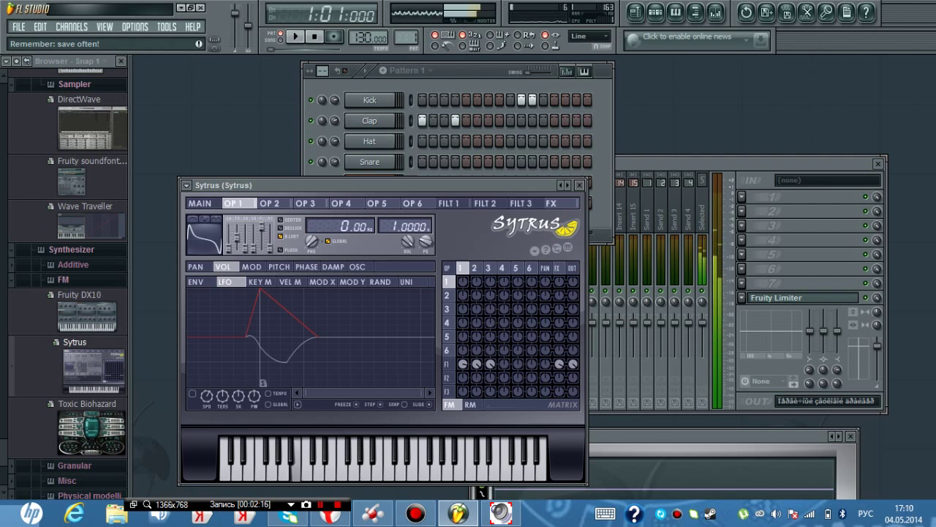
pyautogui.press('b')
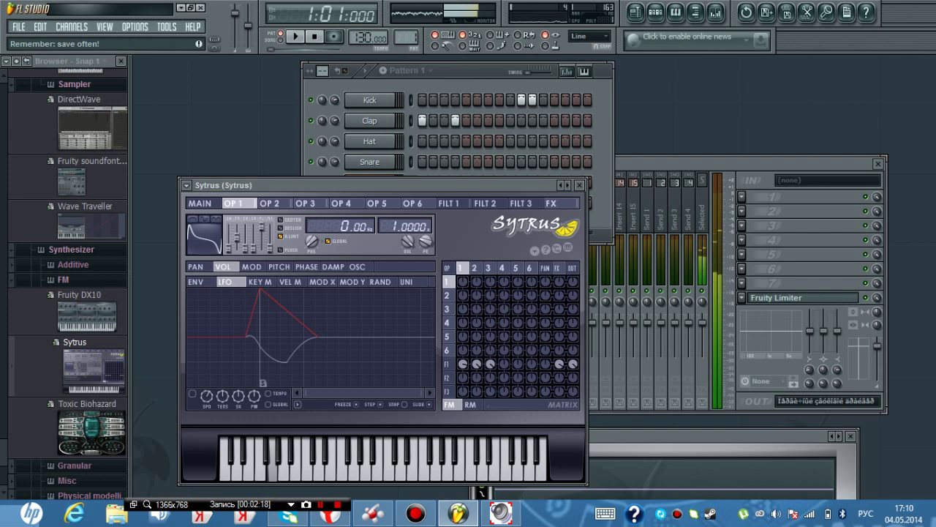
pyautogui.press('u')
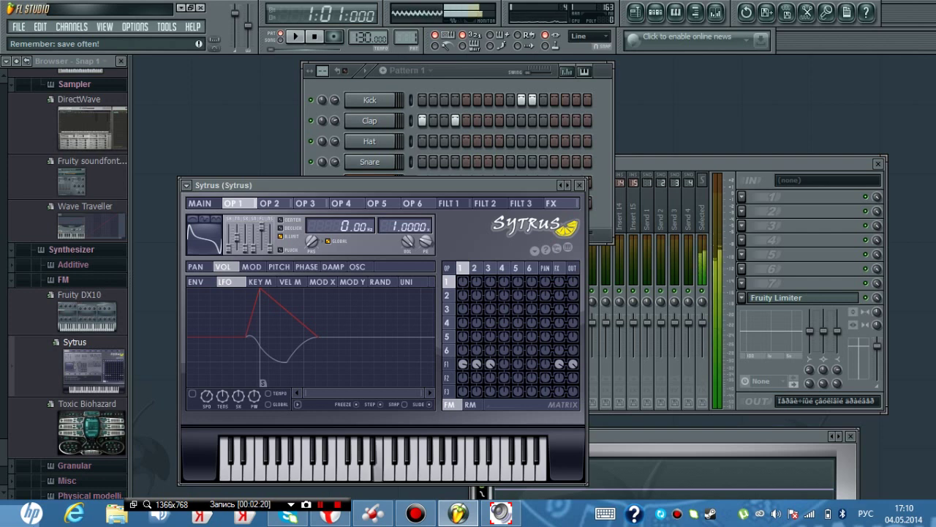
pyautogui.press('t')
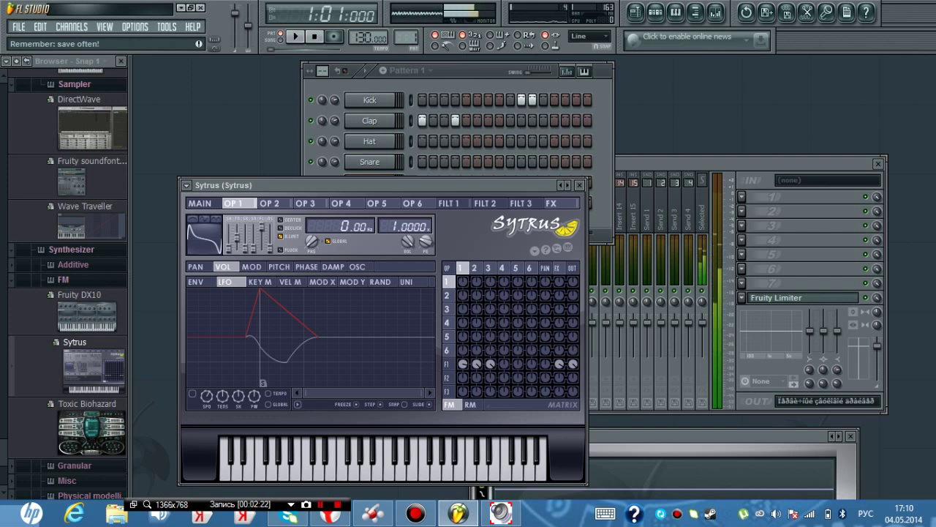
pyautogui.press('e')
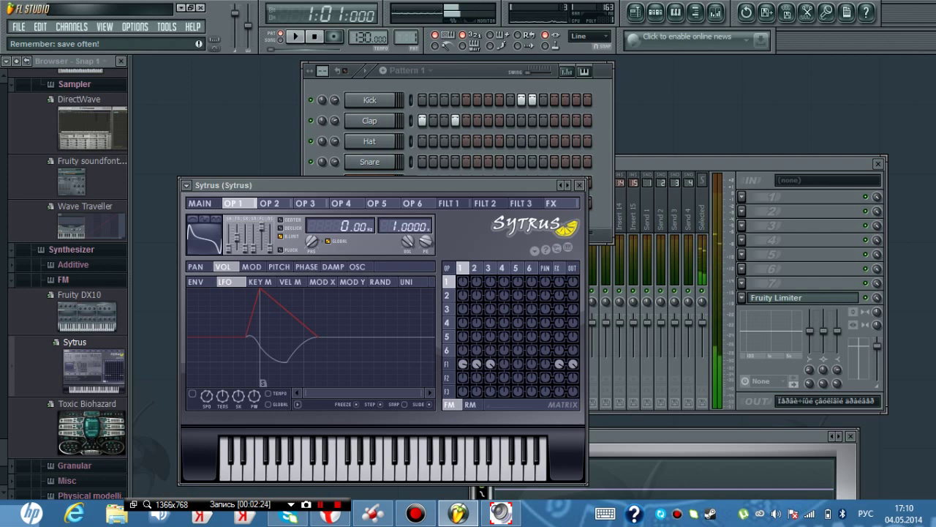
pyautogui.press('e')
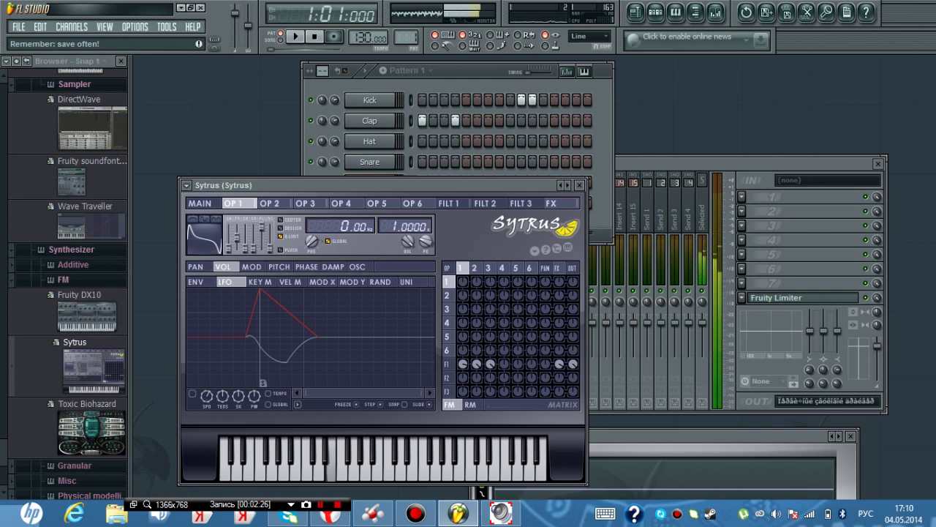
pyautogui.press('r')
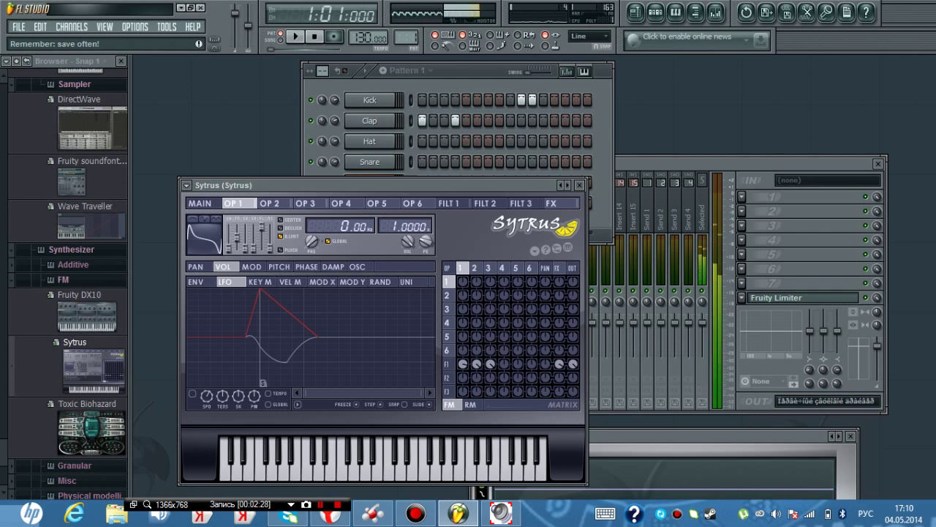
pyautogui.press('t')
pyautogui.press('e')
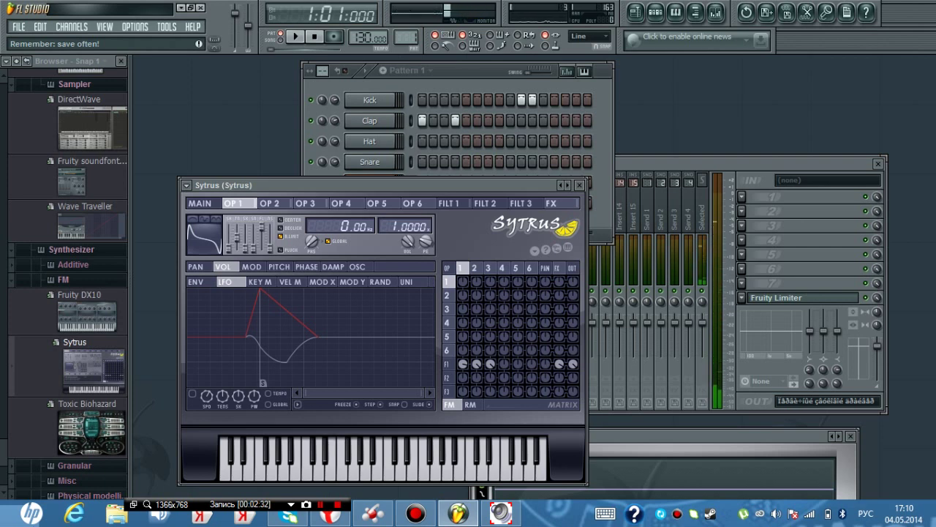
pyautogui.press('q')
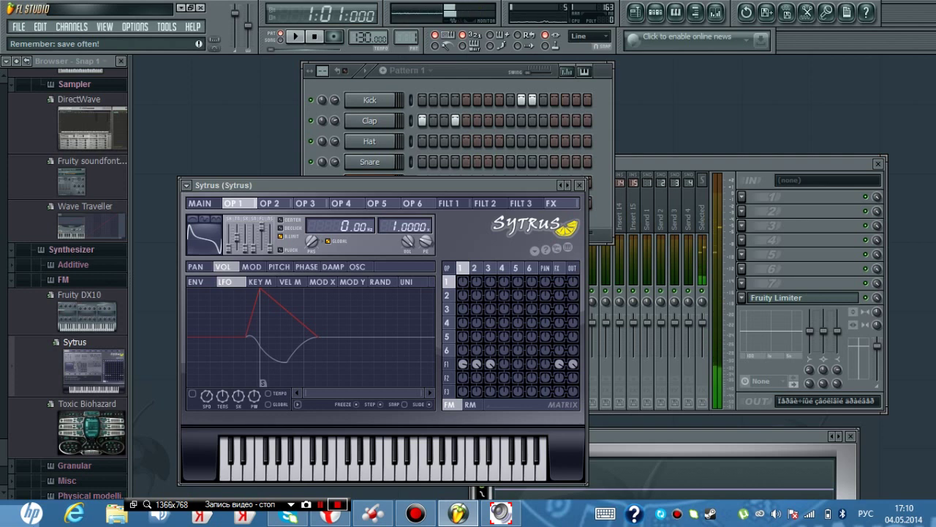
pyautogui.press('q')
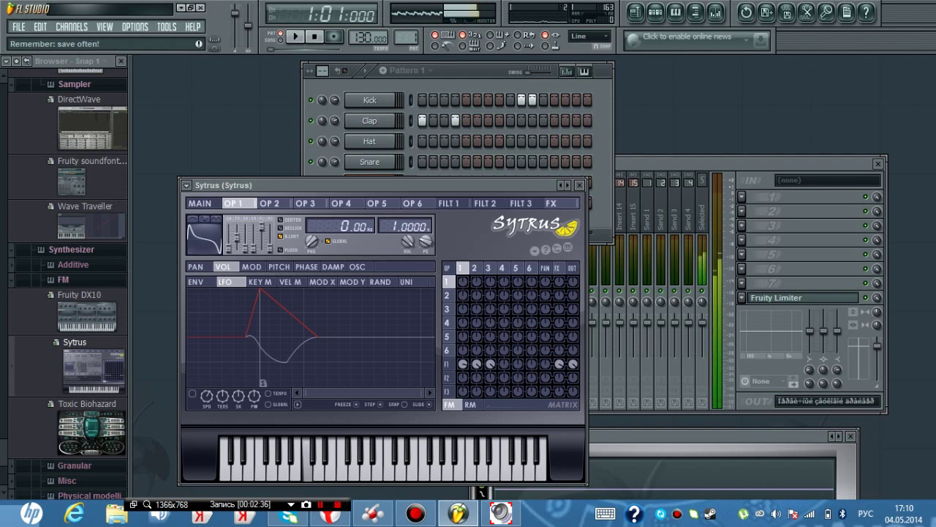
pyautogui.press('m')
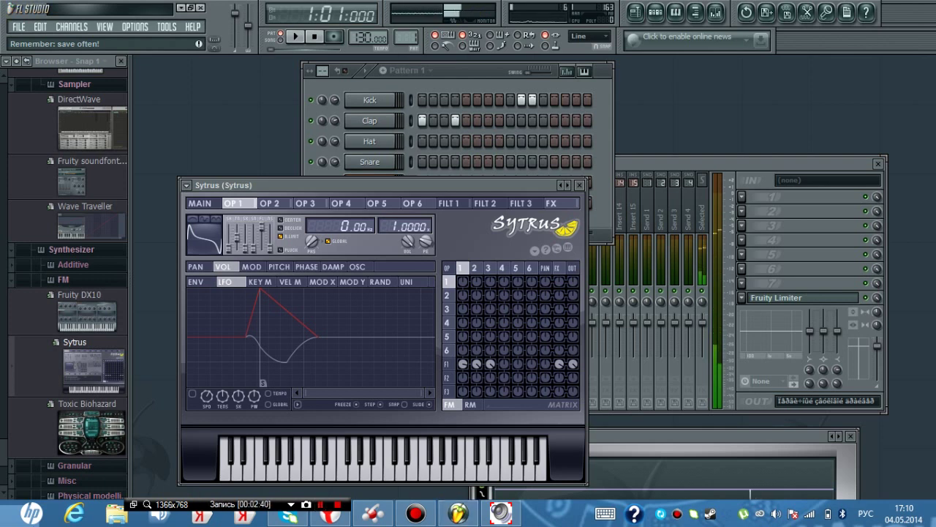
# Step: Play a faster improvised melody through the middle octave up to the high C to test the Sytrus sound with overlapping notes
pyautogui.press('e')
pyautogui.press('r')
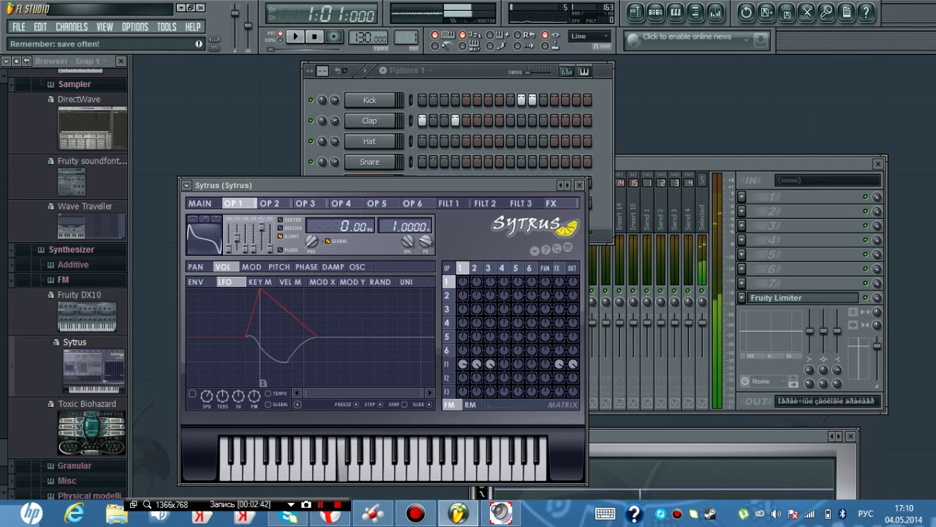
pyautogui.press('y')
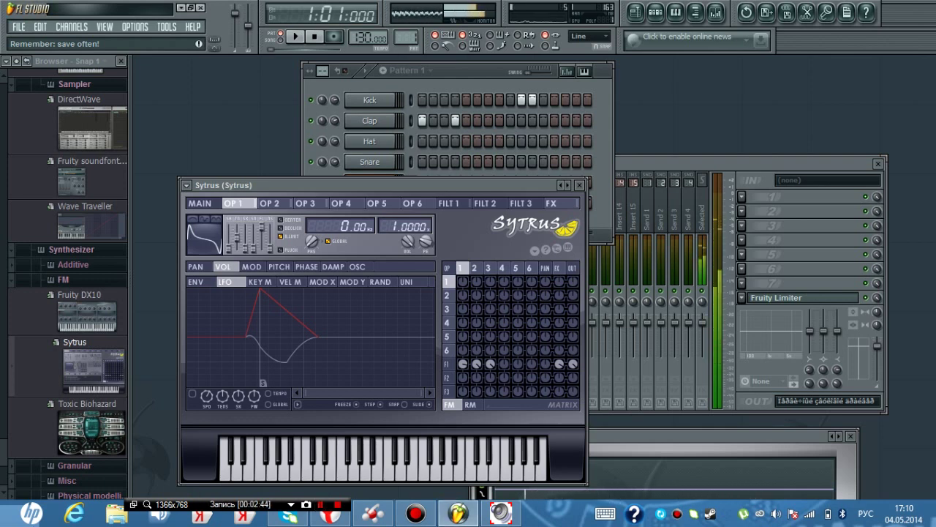
pyautogui.press('i')
pyautogui.press('q')
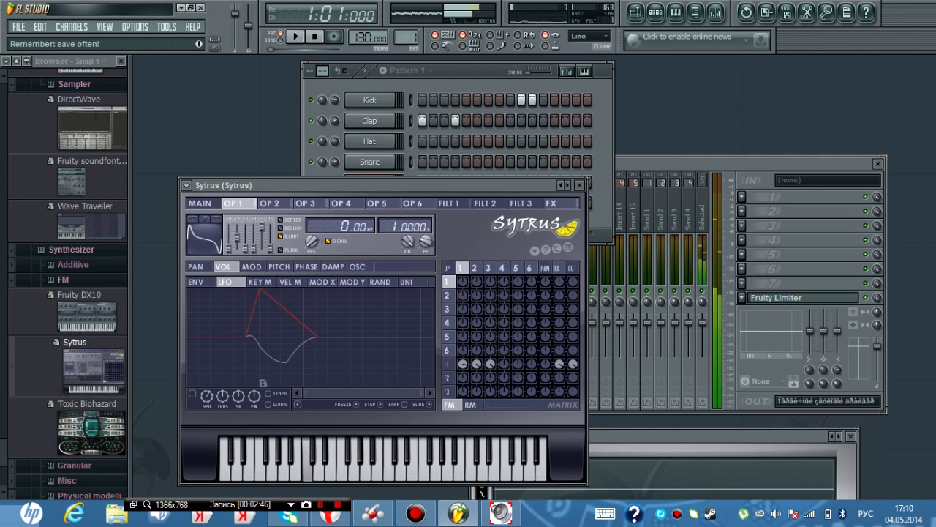
pyautogui.press('w')
pyautogui.press('t')
pyautogui.press('y')
pyautogui.press('u')
pyautogui.press('e')
pyautogui.press('r')
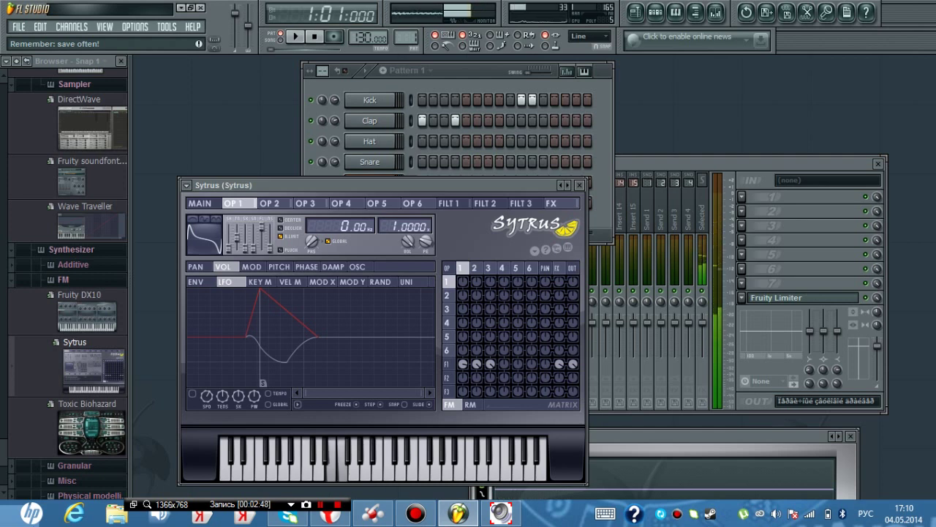
pyautogui.press('q')
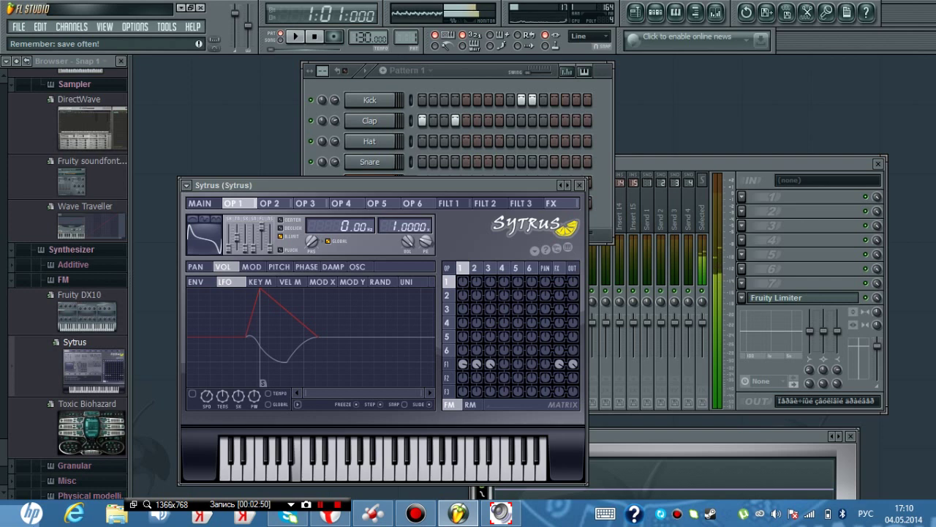
pyautogui.press('u')
pyautogui.press('e')
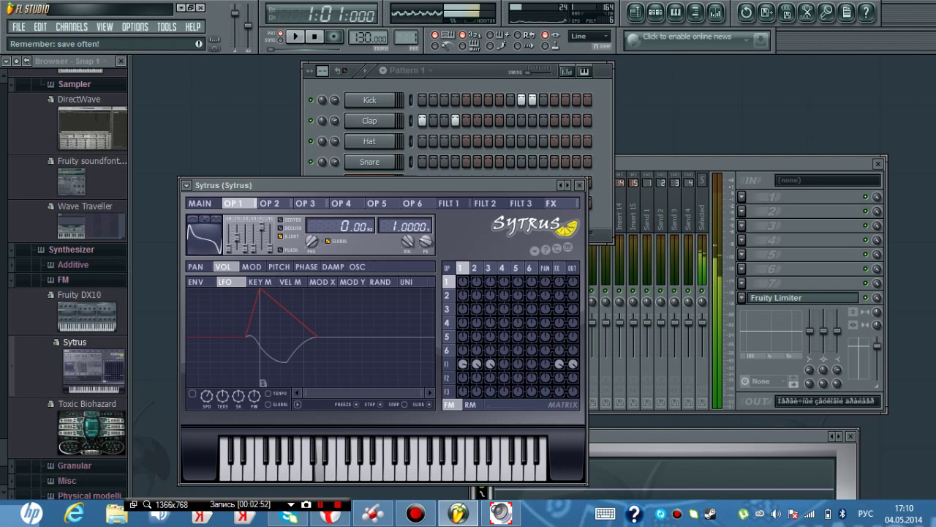
pyautogui.press('u')
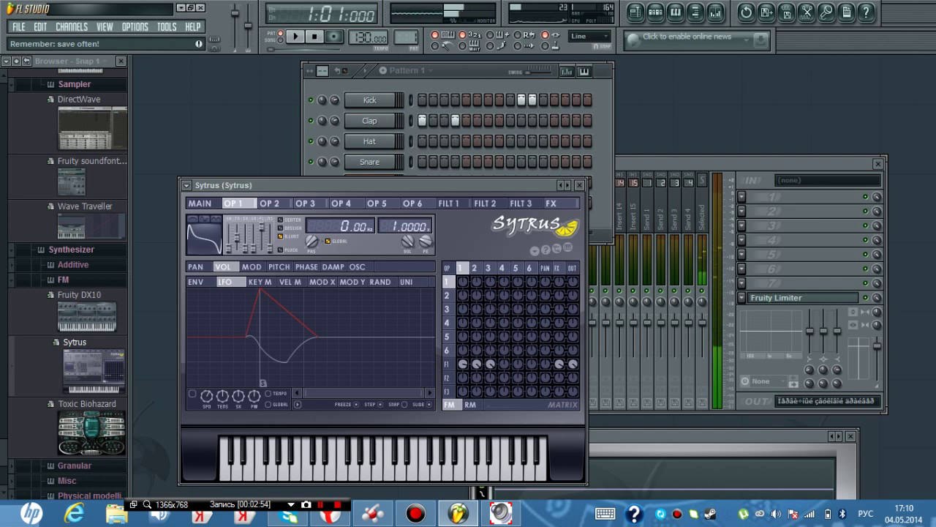
pyautogui.press('t')
pyautogui.press('w')
pyautogui.press('q')
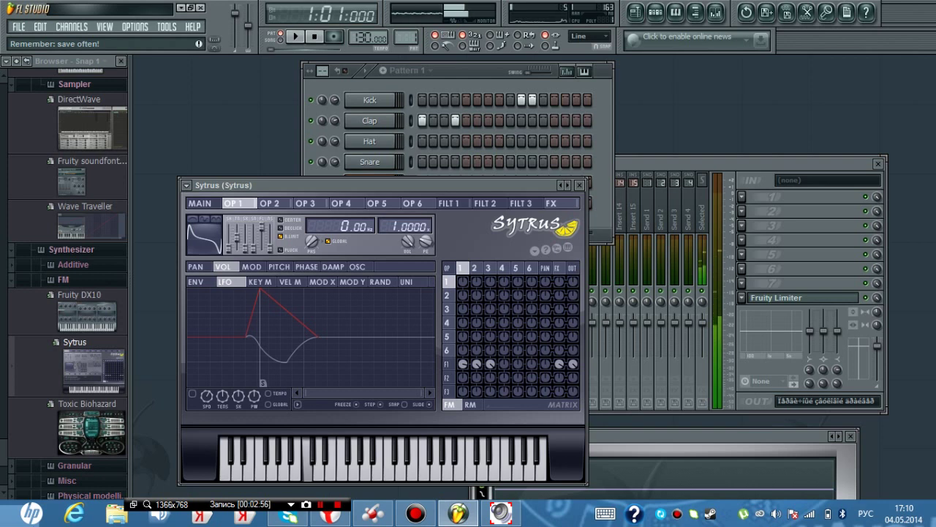
pyautogui.press('e')
pyautogui.press('i')
# Step: Sweep down the Sytrus keyboard from the upper to the low octave and add a few notes descending to the low A
pyautogui.moveTo(390, 468); pyautogui.dragTo(249, 468)
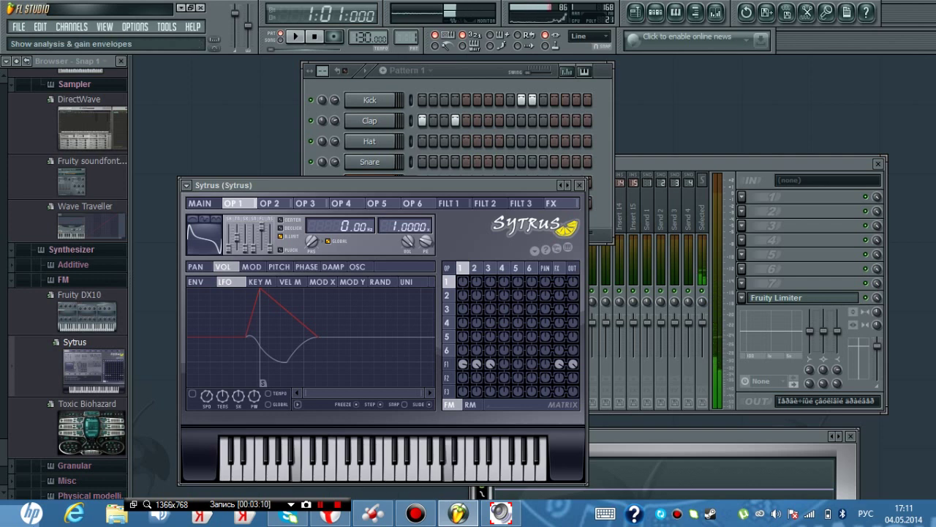
pyautogui.press('e')
pyautogui.press('o')
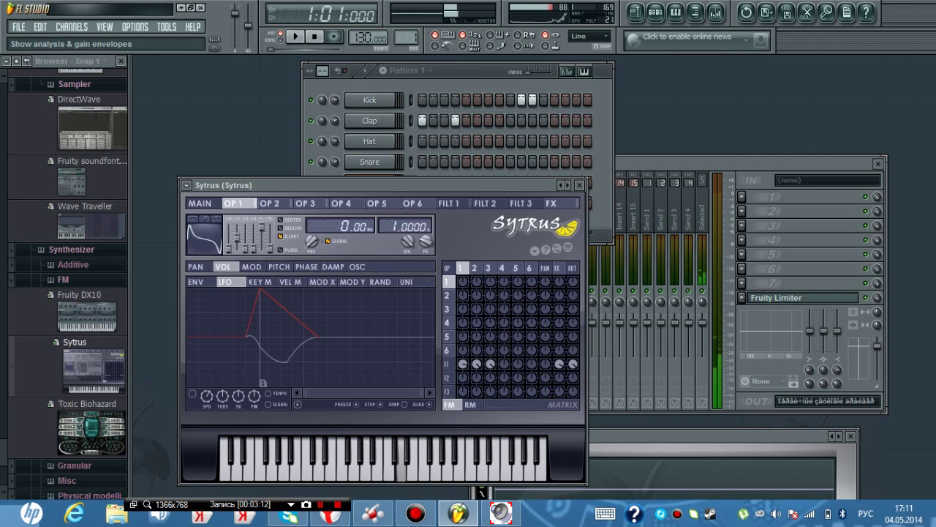
pyautogui.press('w')
pyautogui.press('m')
pyautogui.press('n')
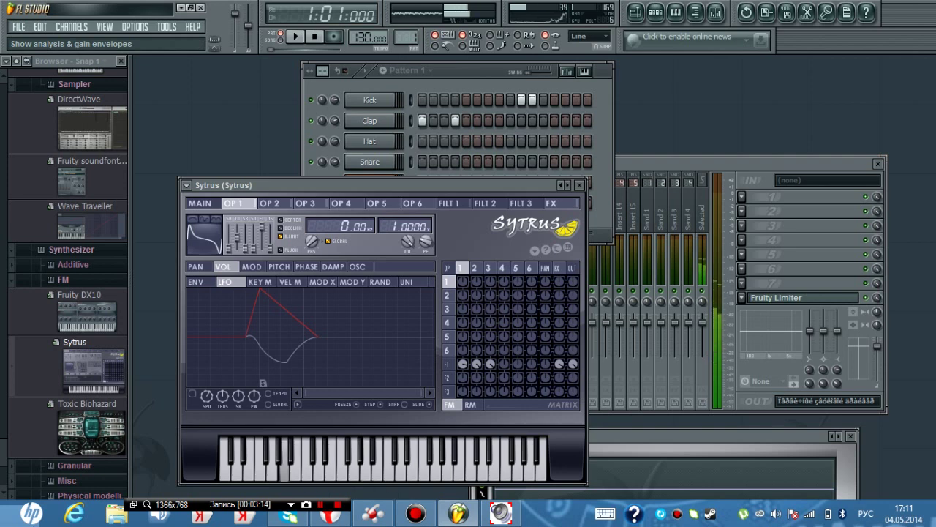